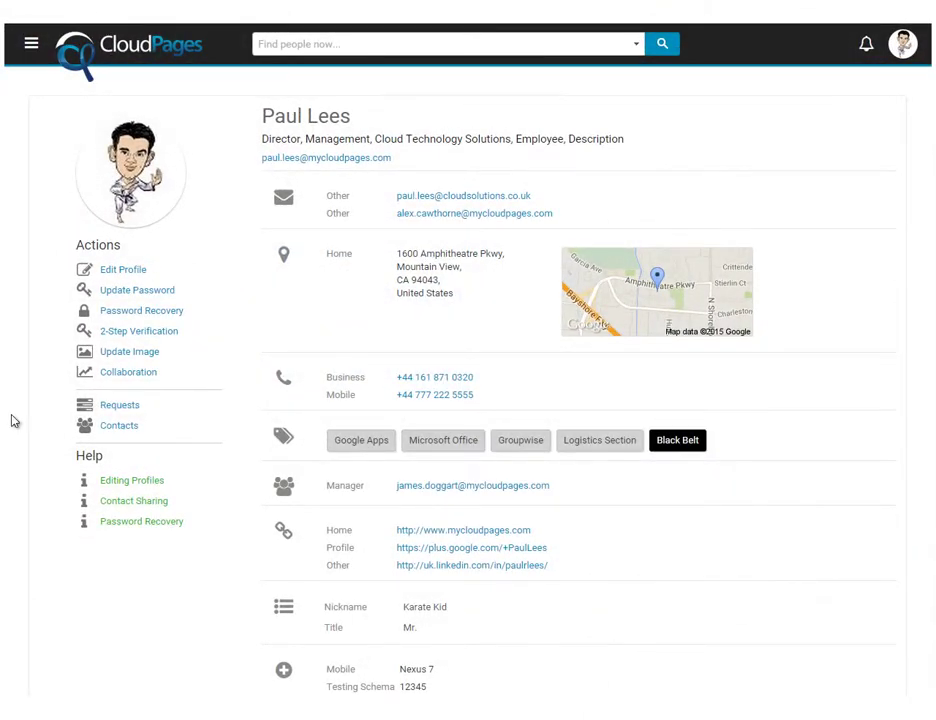
- Go to the Global Settings page from the navigation menu
click(31, 45)
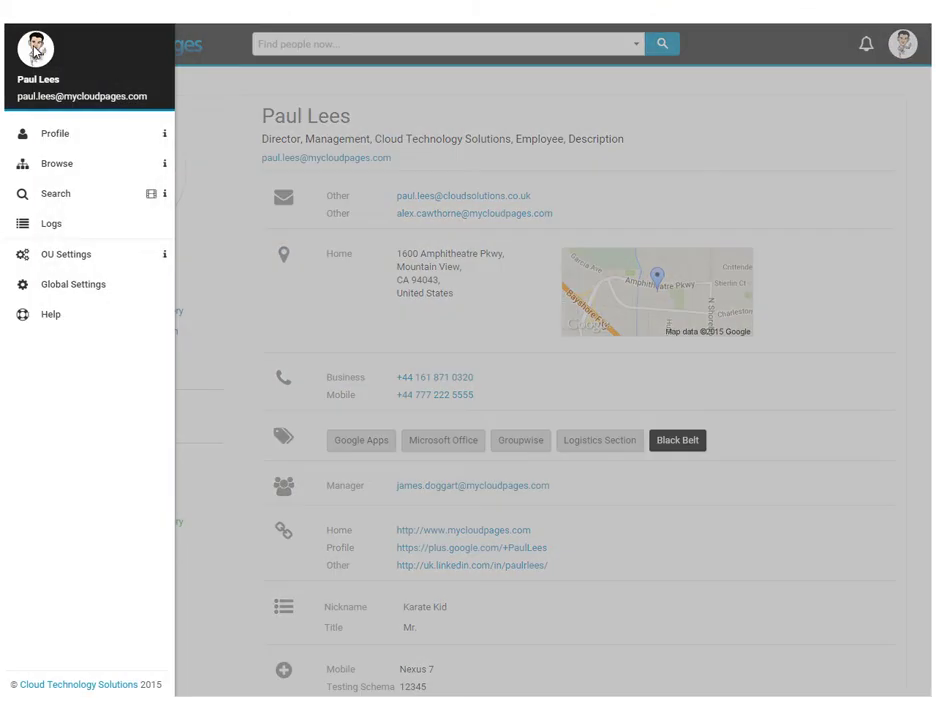
click(63, 286)
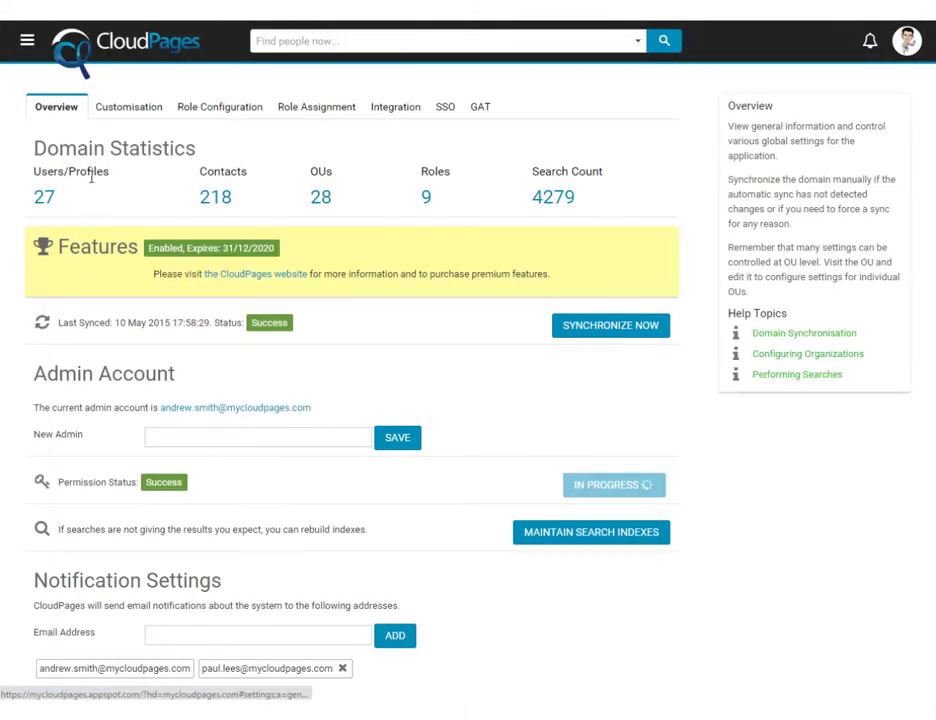
- On the Customisation tab, upload logo.png from Custom Images as the new CloudPages logo
click(116, 113)
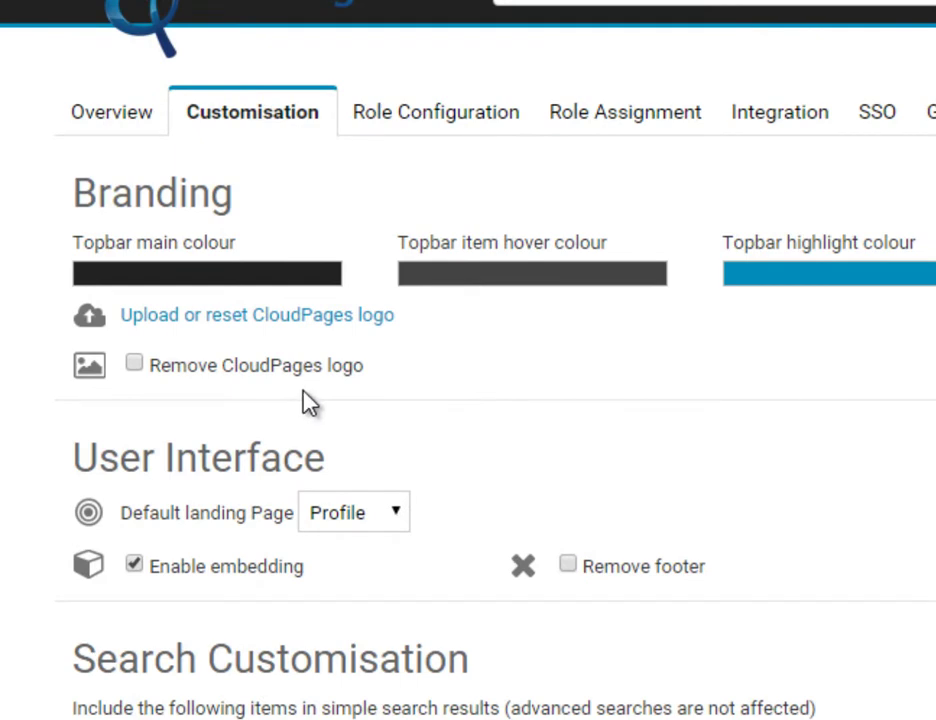
click(280, 318)
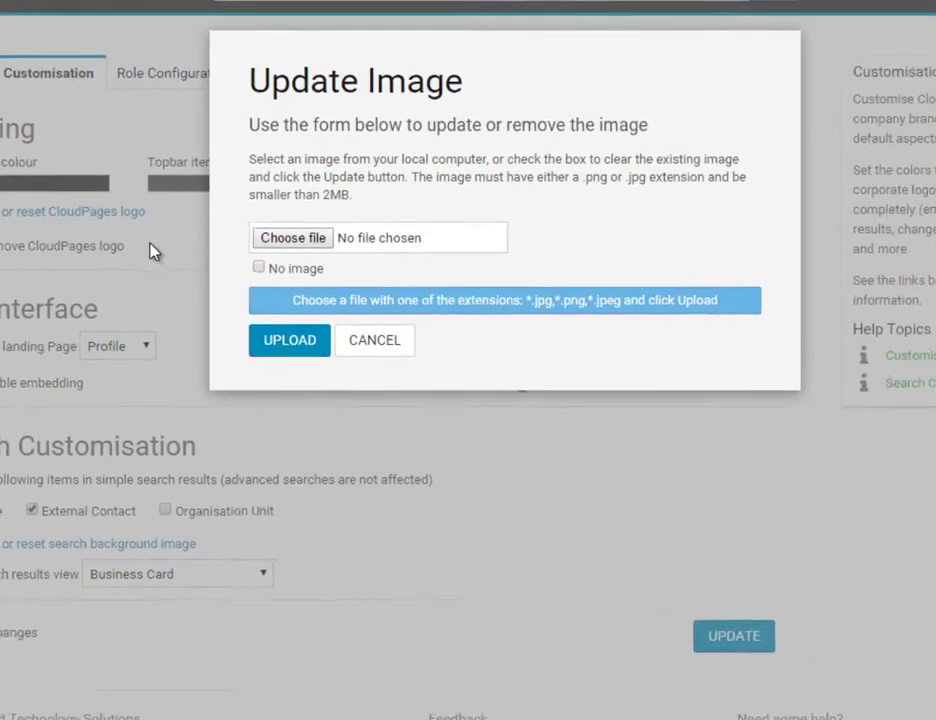
click(258, 233)
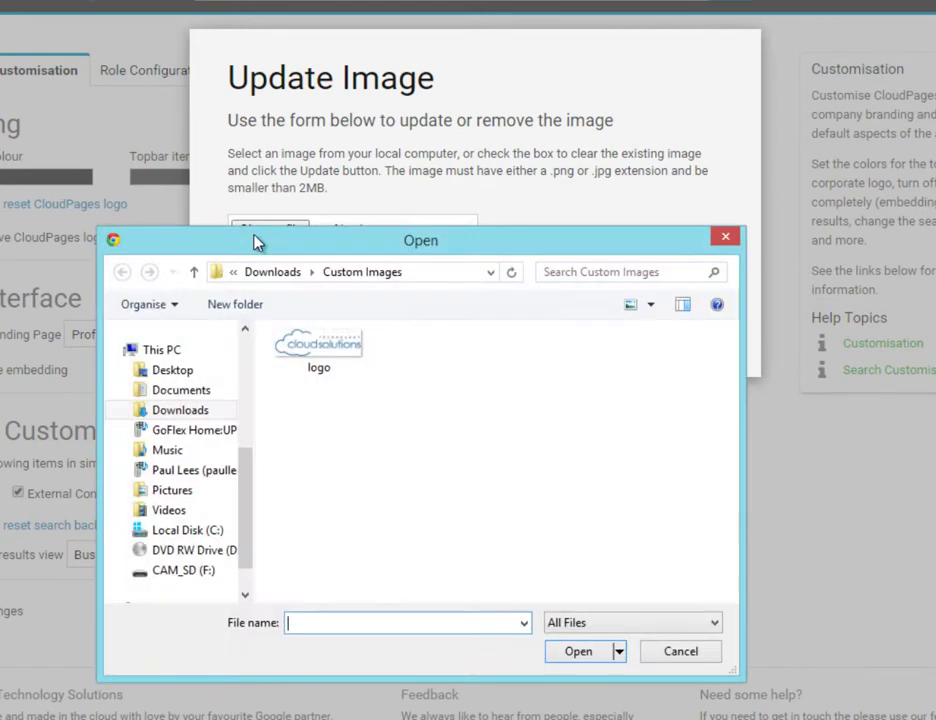
click(316, 359)
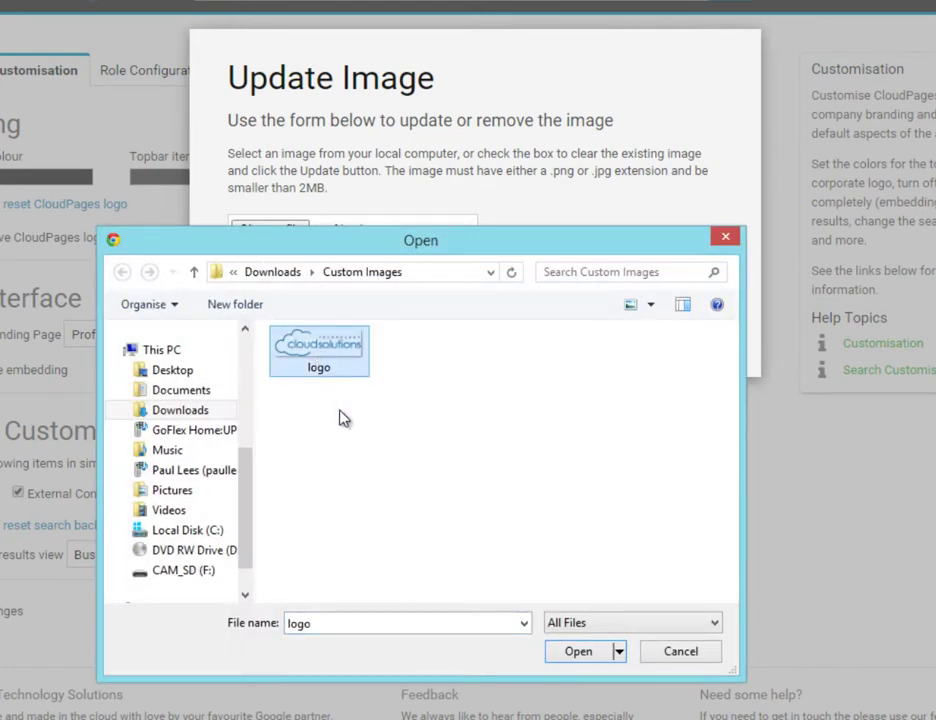
click(578, 663)
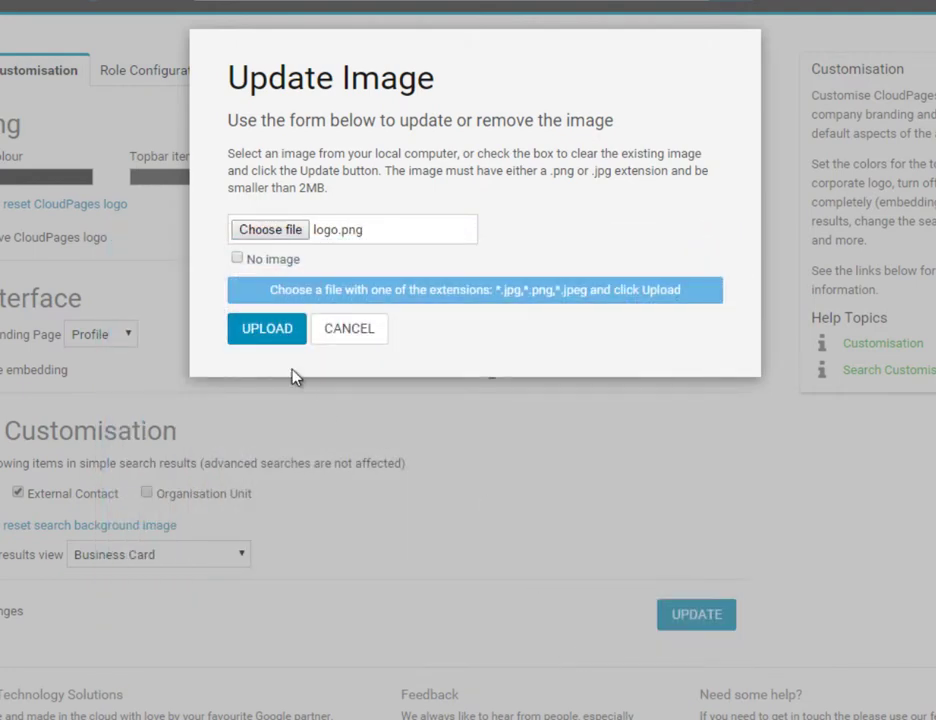
click(253, 331)
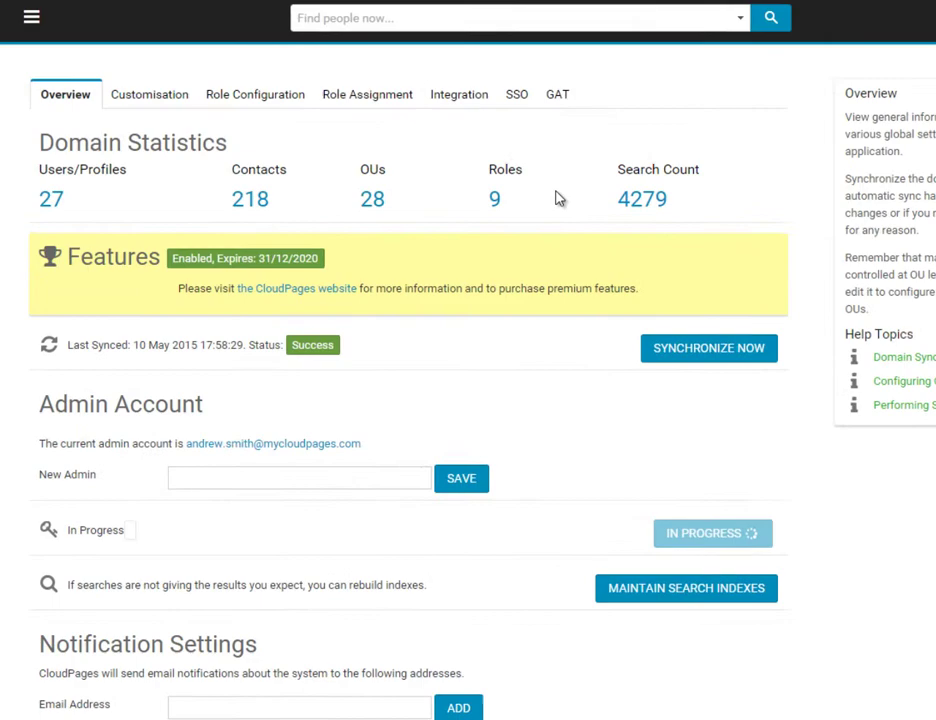
- Set the top bar main and highlight colours to white (ffffff)
click(174, 101)
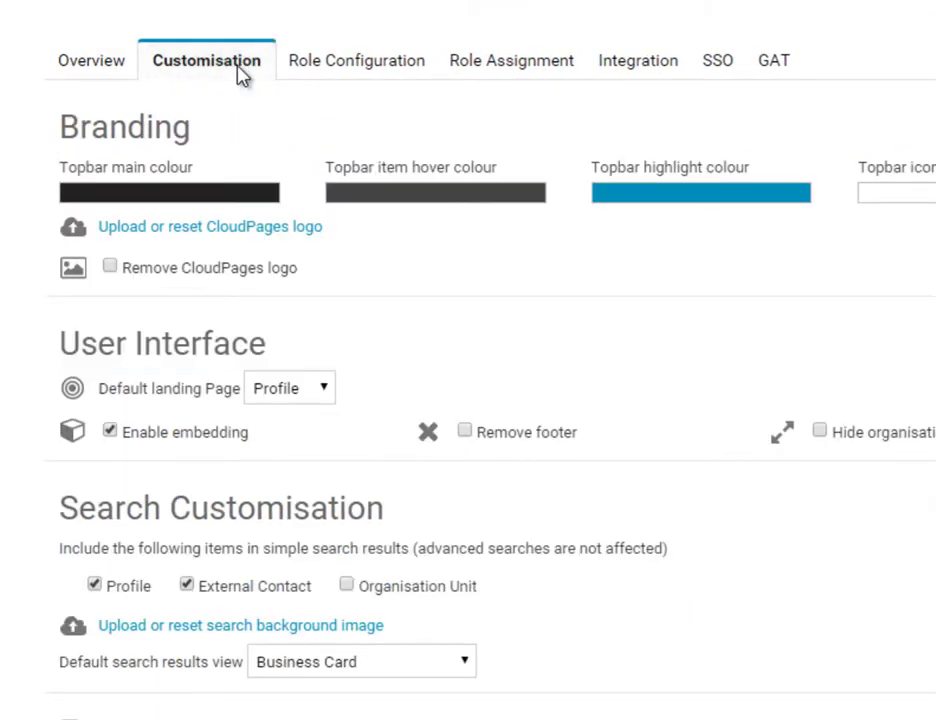
click(205, 200)
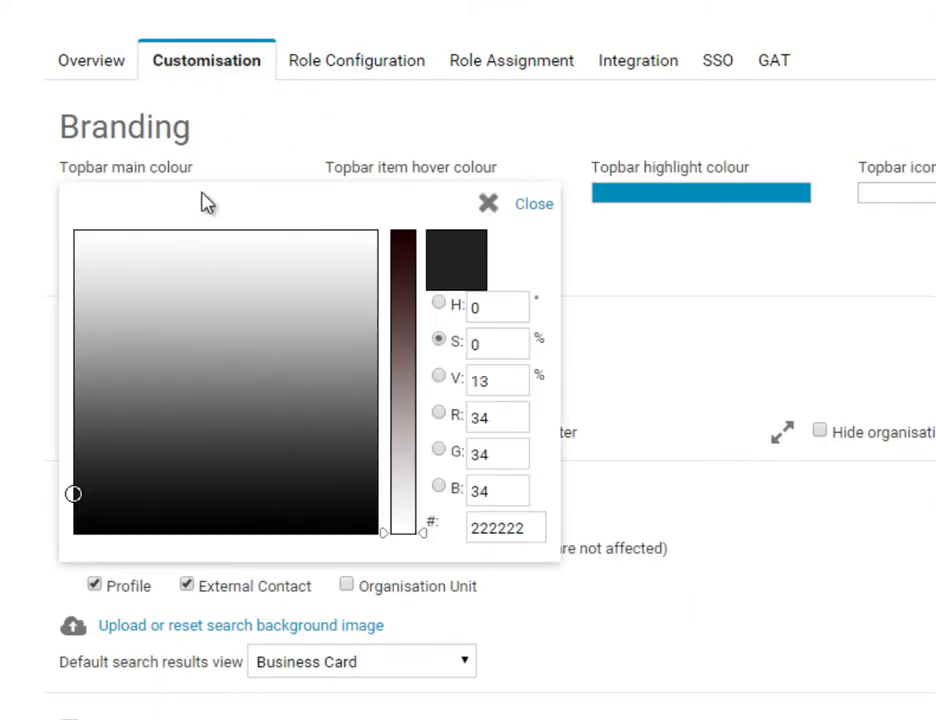
drag(75, 495, 75, 230)
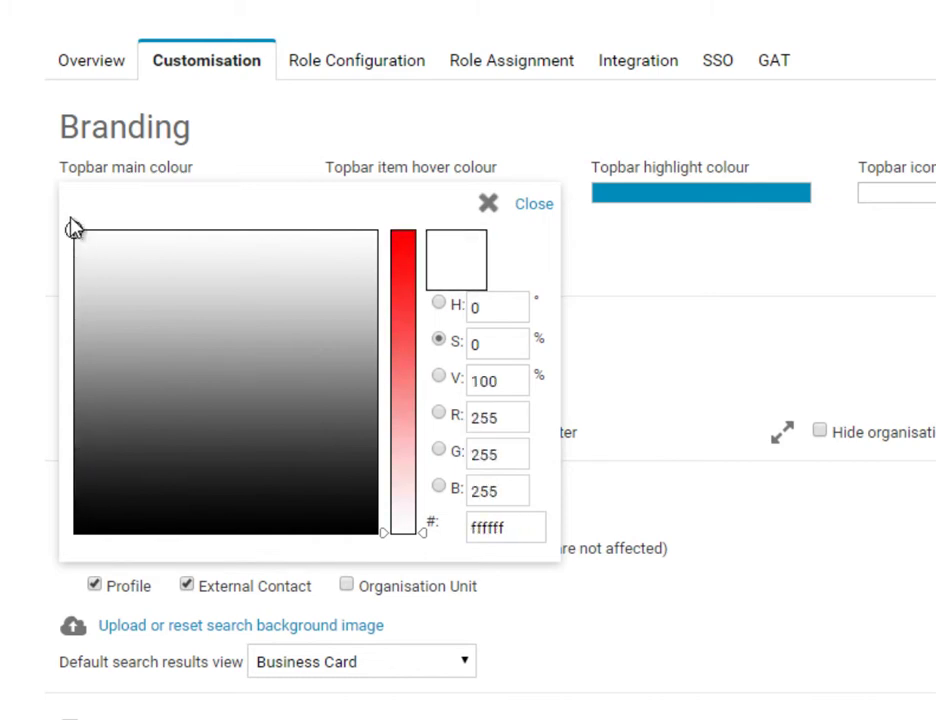
click(523, 207)
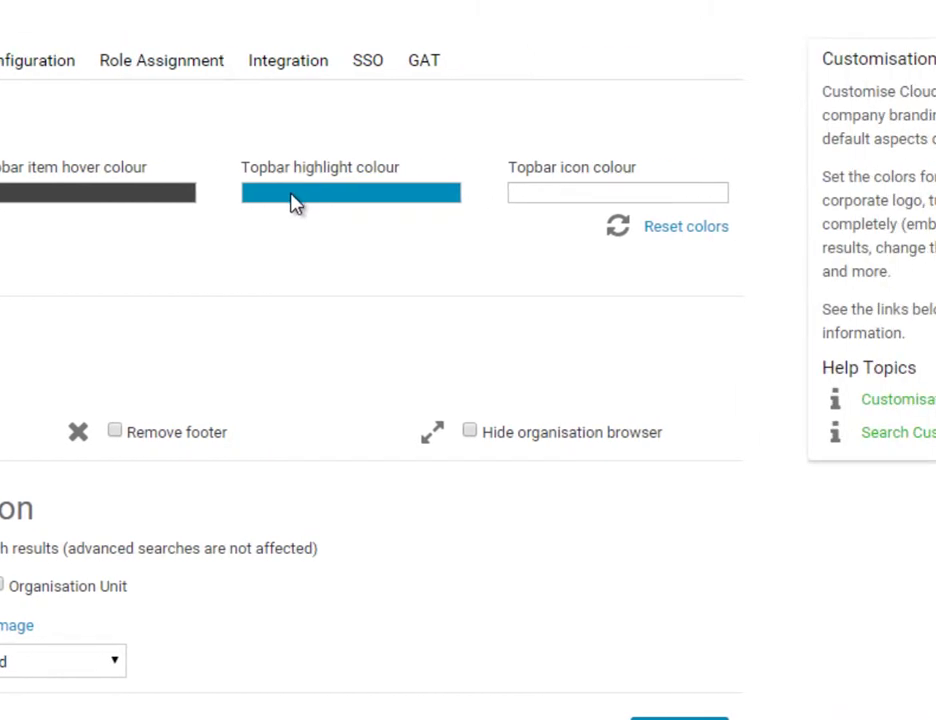
click(293, 201)
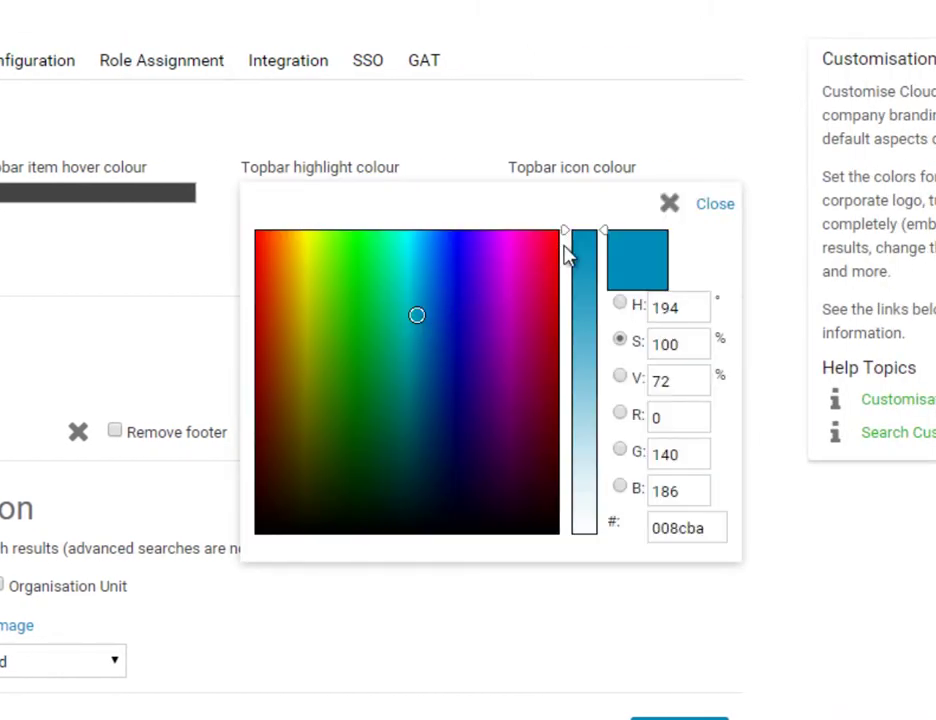
drag(564, 246, 561, 566)
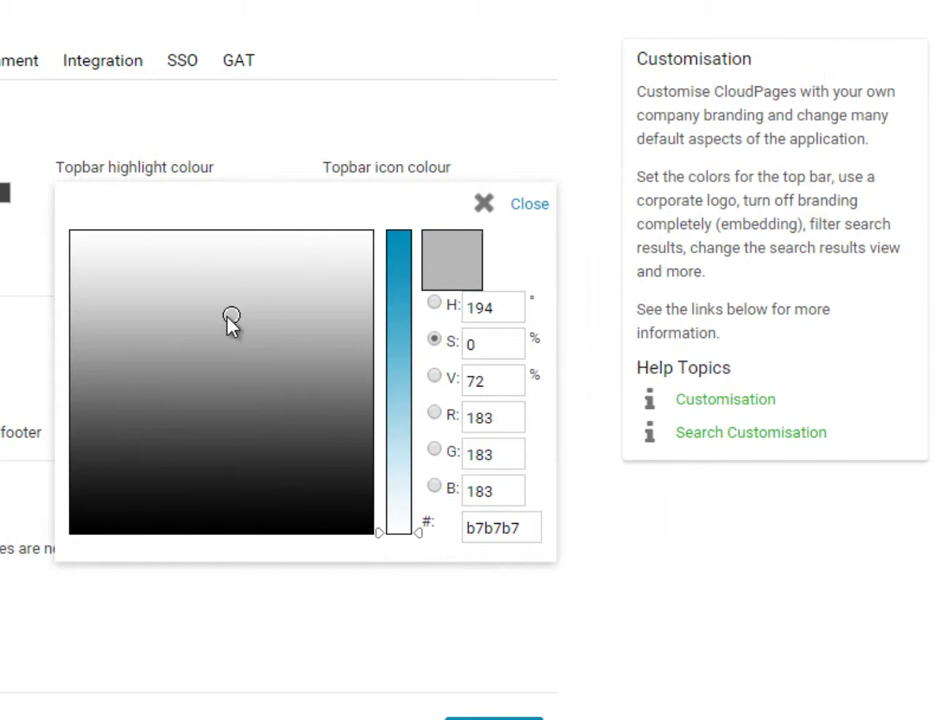
drag(237, 322, 64, 226)
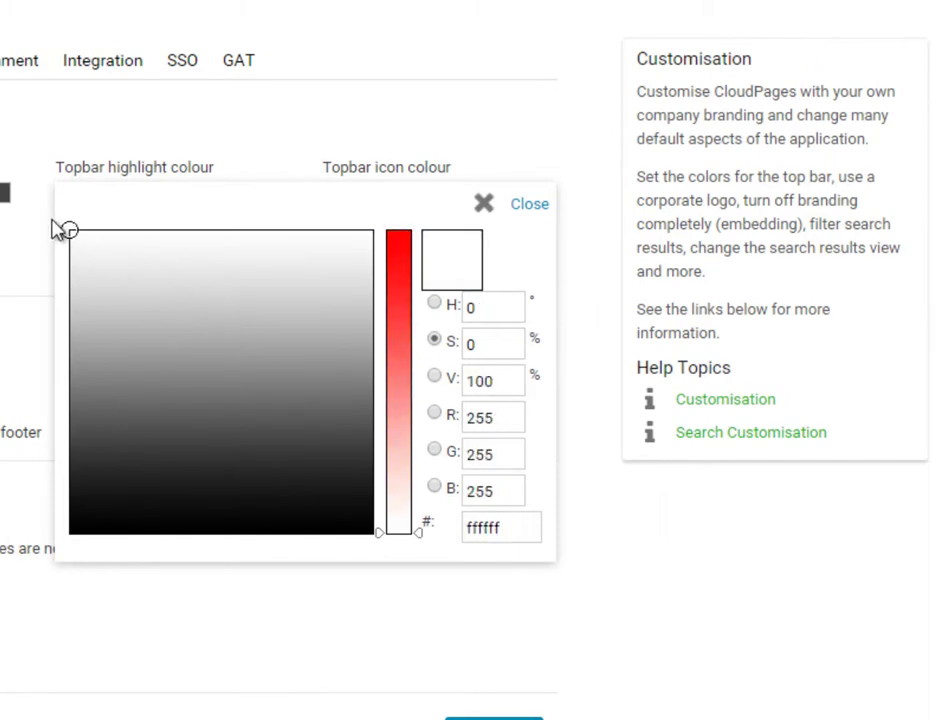
click(531, 205)
- Set the top bar icon colour to 3276A7 and save the branding settings
click(410, 200)
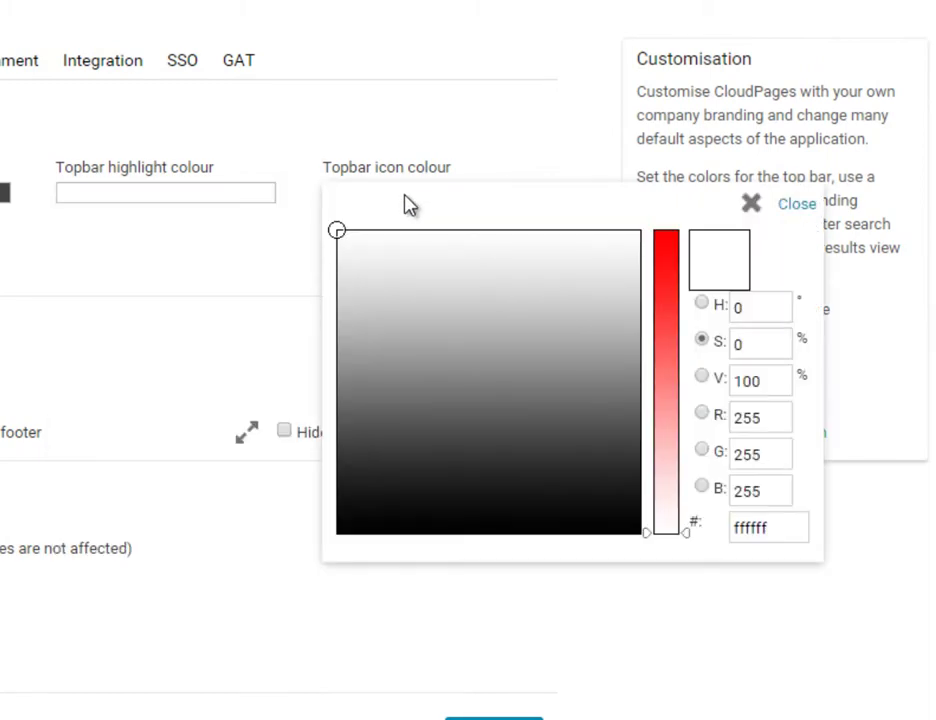
drag(775, 526, 726, 530)
text(3276A7)
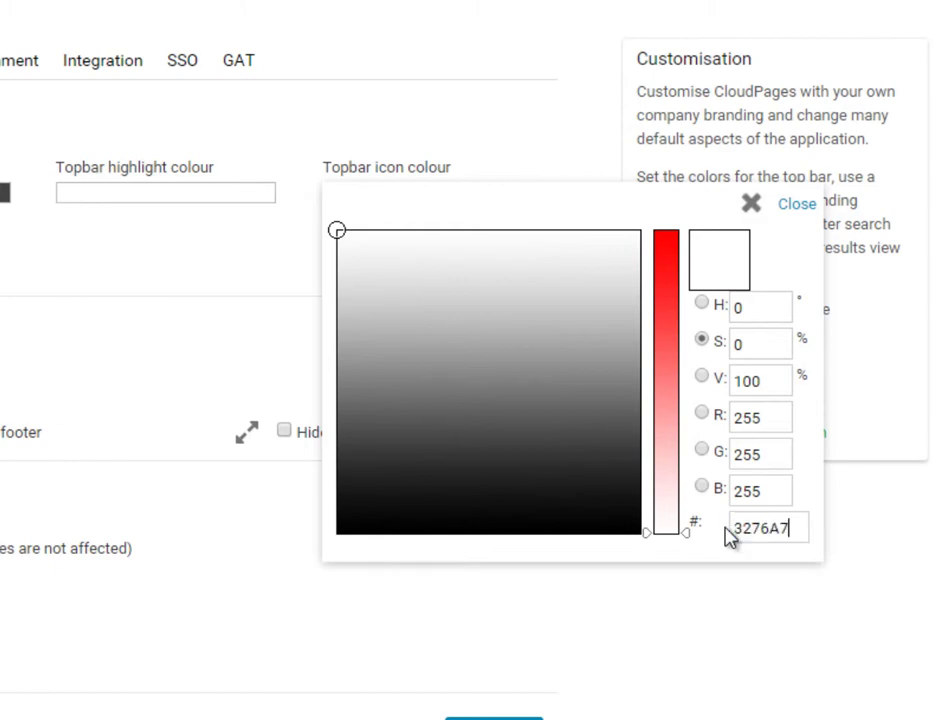
click(789, 210)
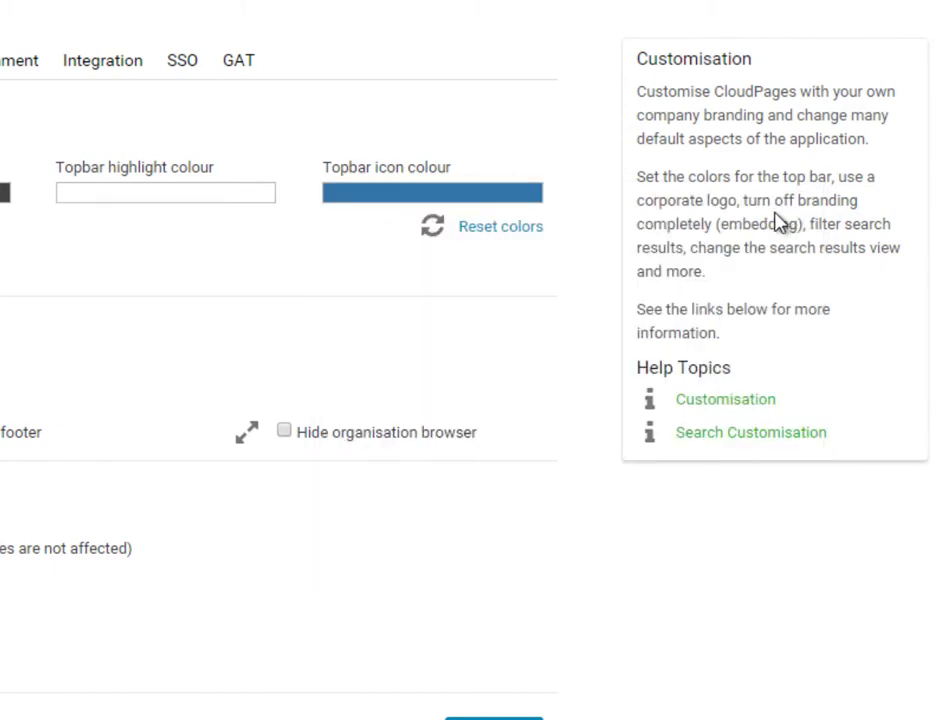
click(494, 718)
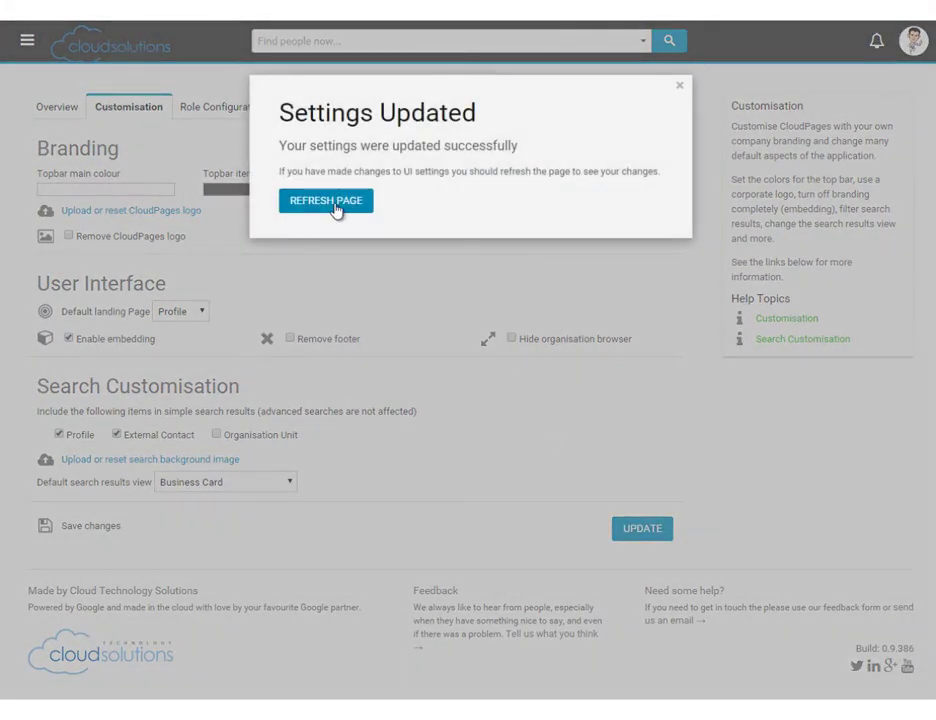
- Refresh the page to show the white branded top bar, then return to Customisation
click(331, 203)
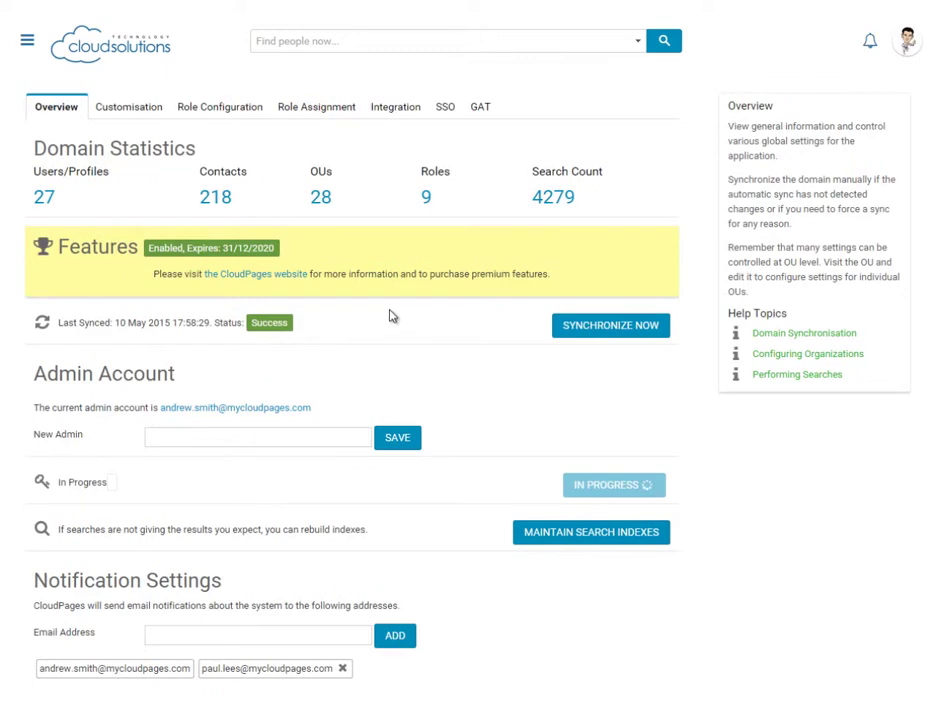
click(108, 105)
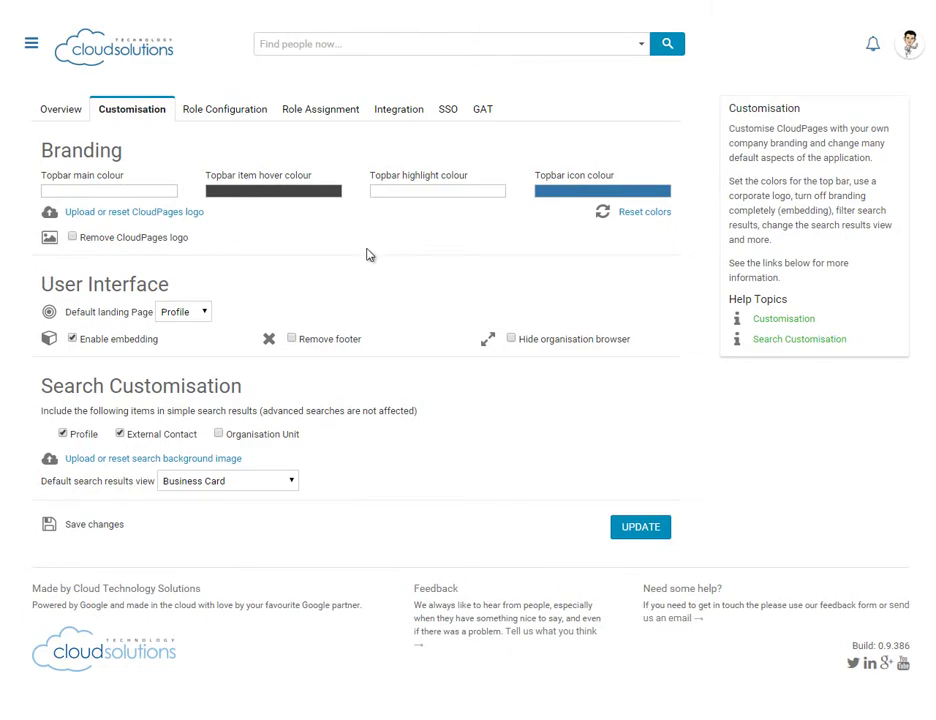
- Change the Default landing Page from Profile to Search
click(204, 313)
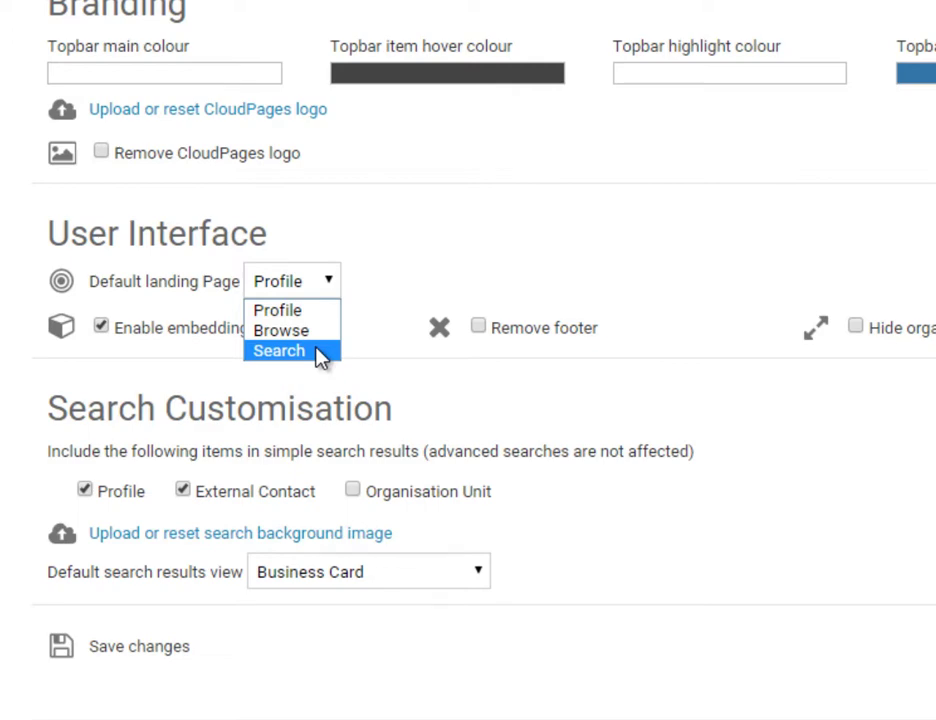
click(318, 354)
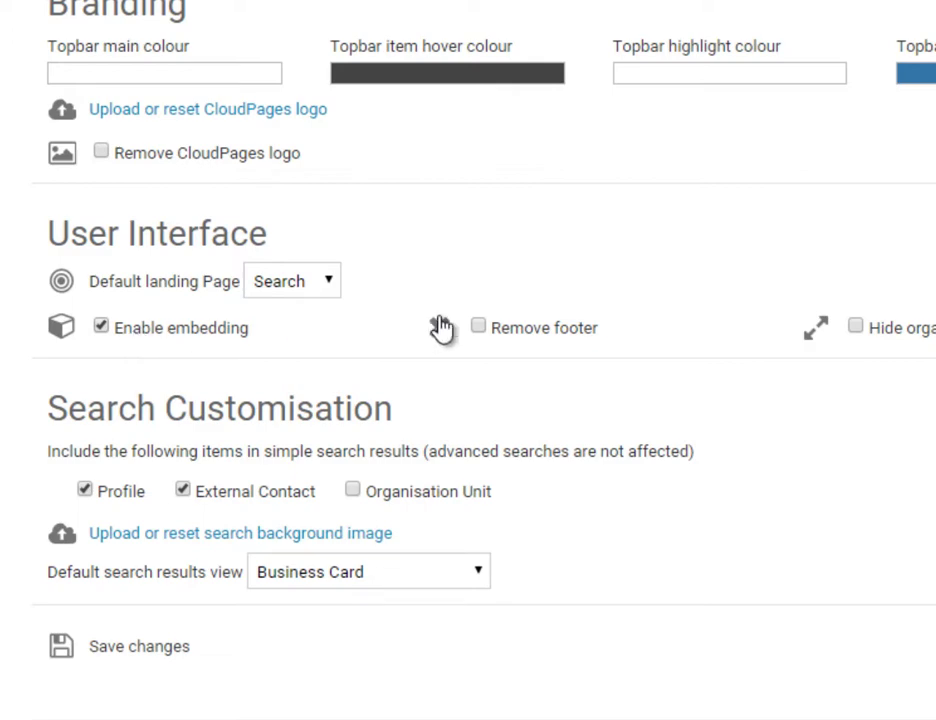
- Remove the footer, keep Business Card as the search results view, and save
click(228, 333)
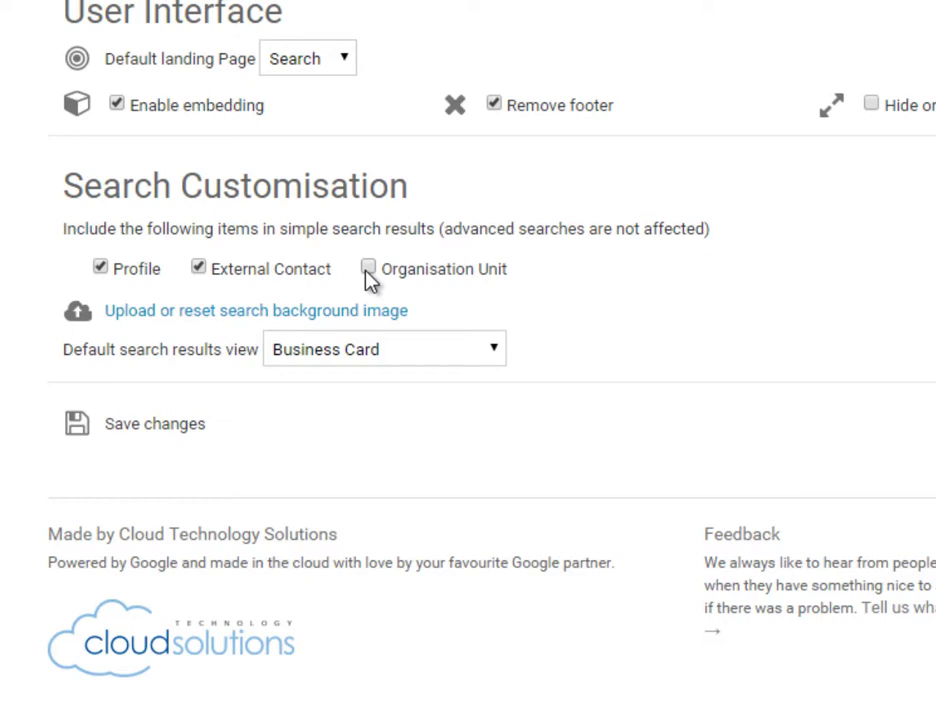
click(350, 358)
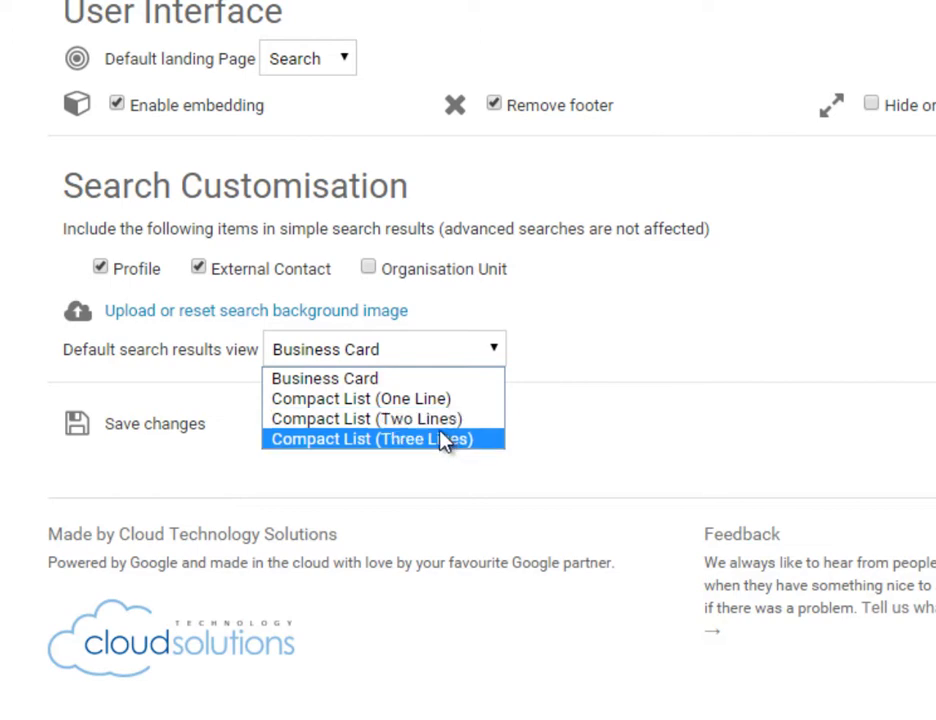
click(353, 381)
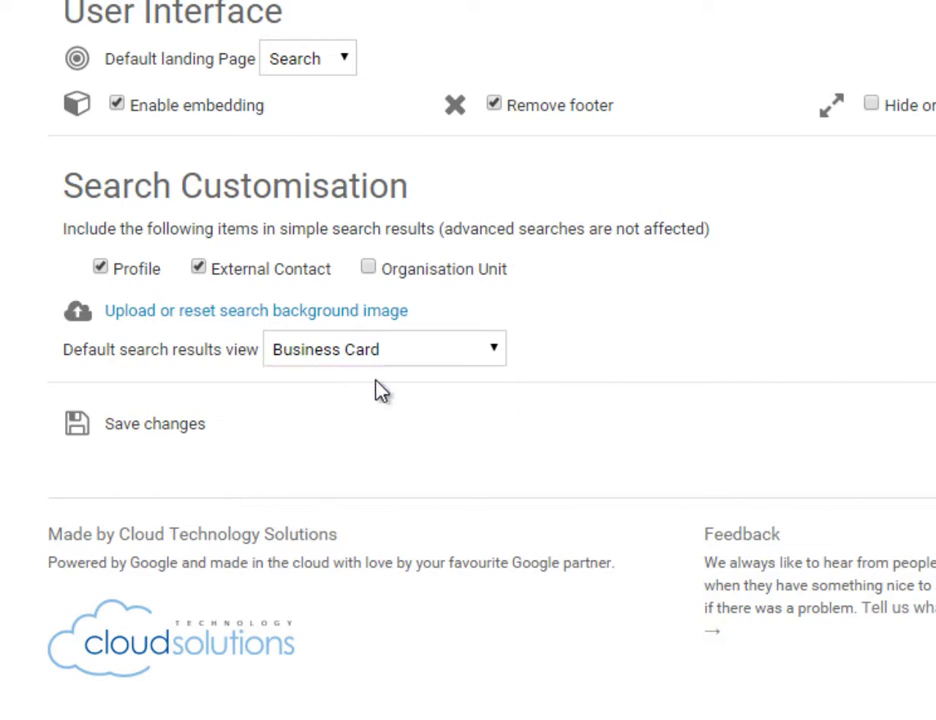
click(820, 490)
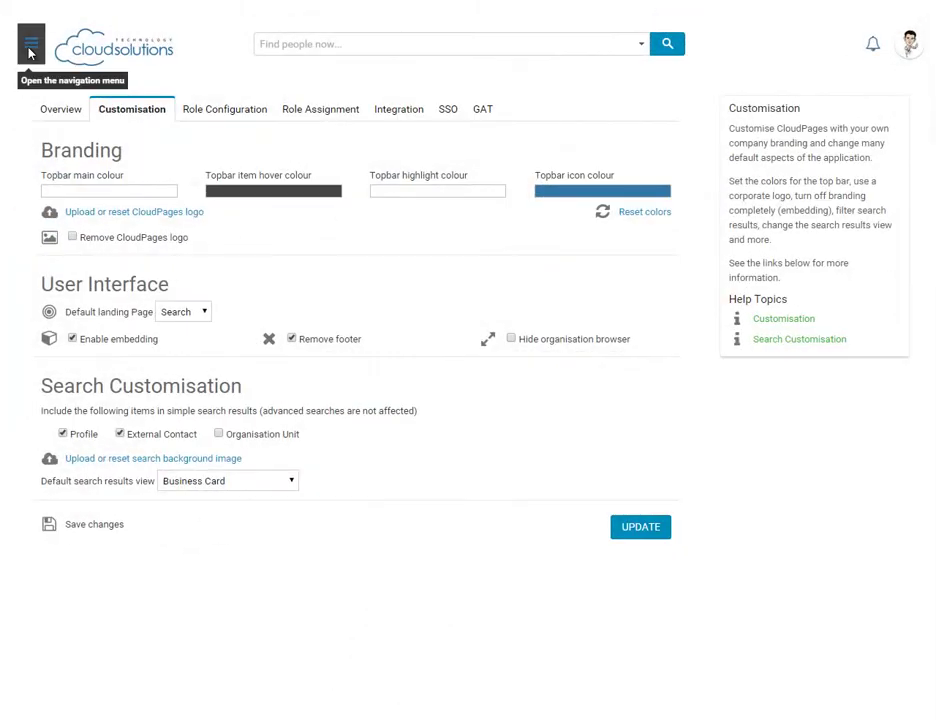
- Browse to the mycloudpages.com root organisation and open its actions menu
click(30, 45)
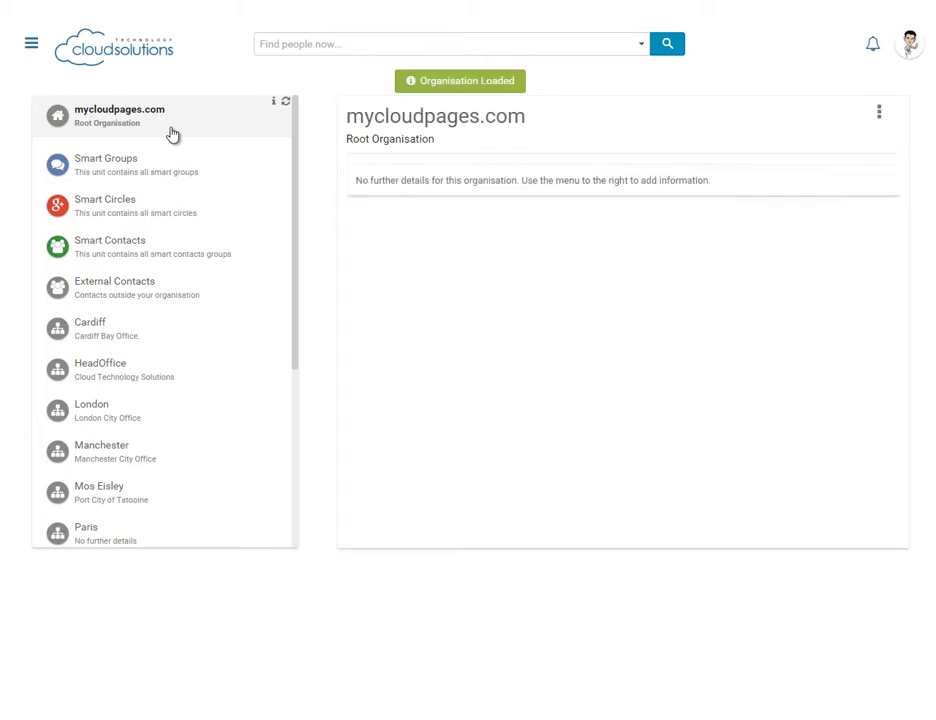
click(881, 116)
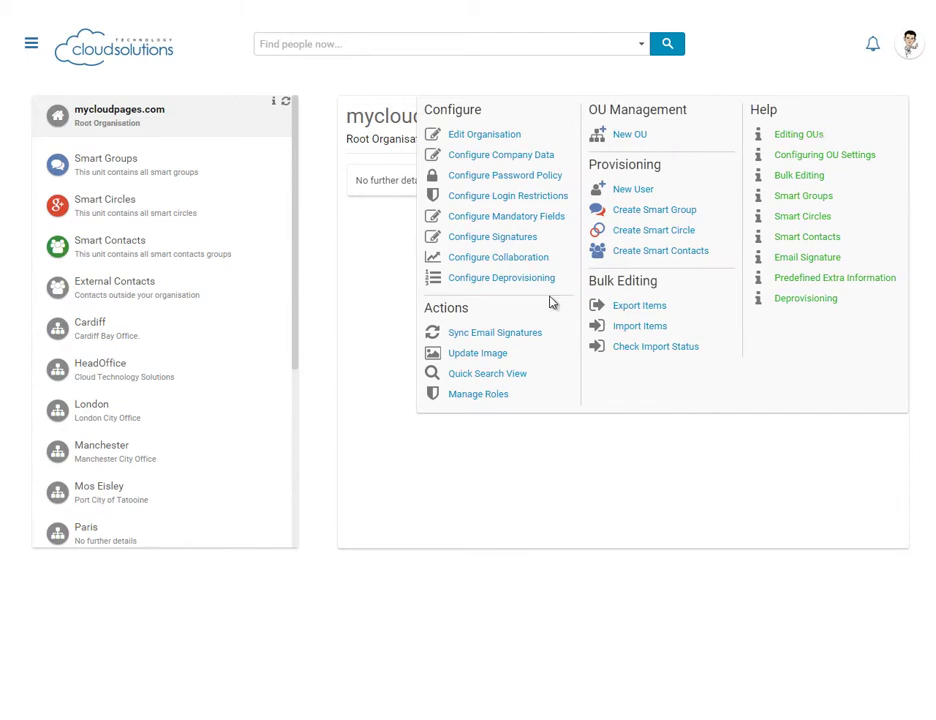
- Upload company-info-image.png as the mycloudpages.com organisation image and dismiss the confirmation
click(490, 358)
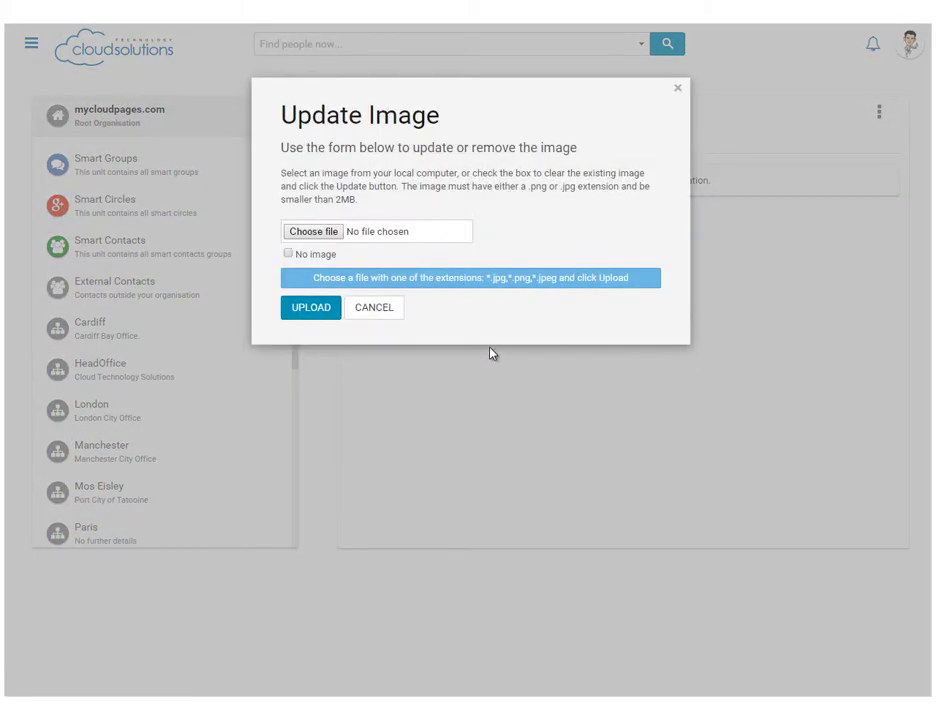
click(328, 233)
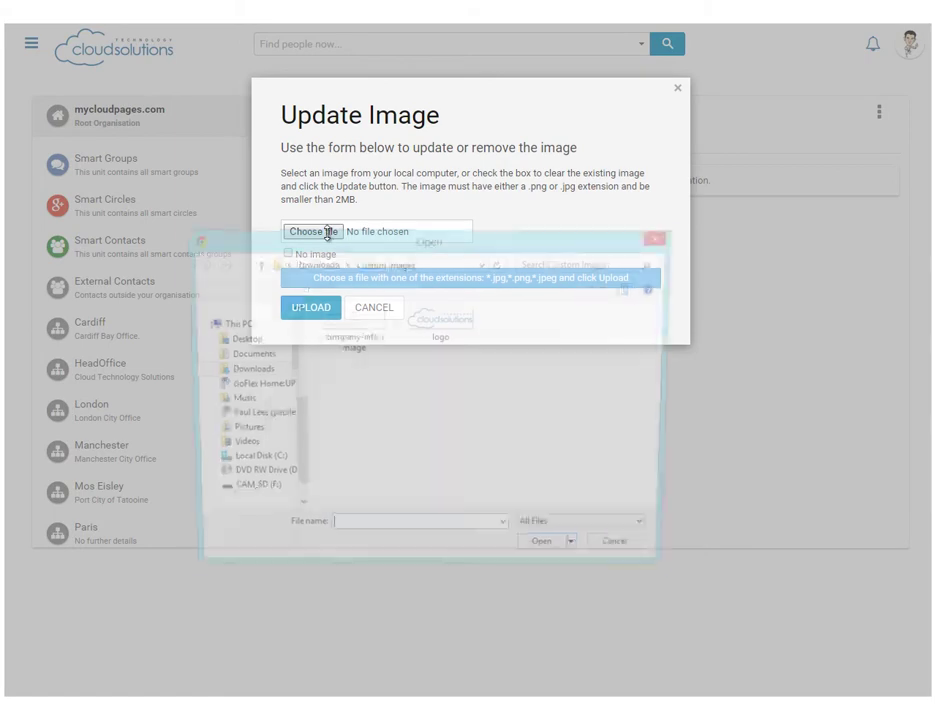
click(354, 322)
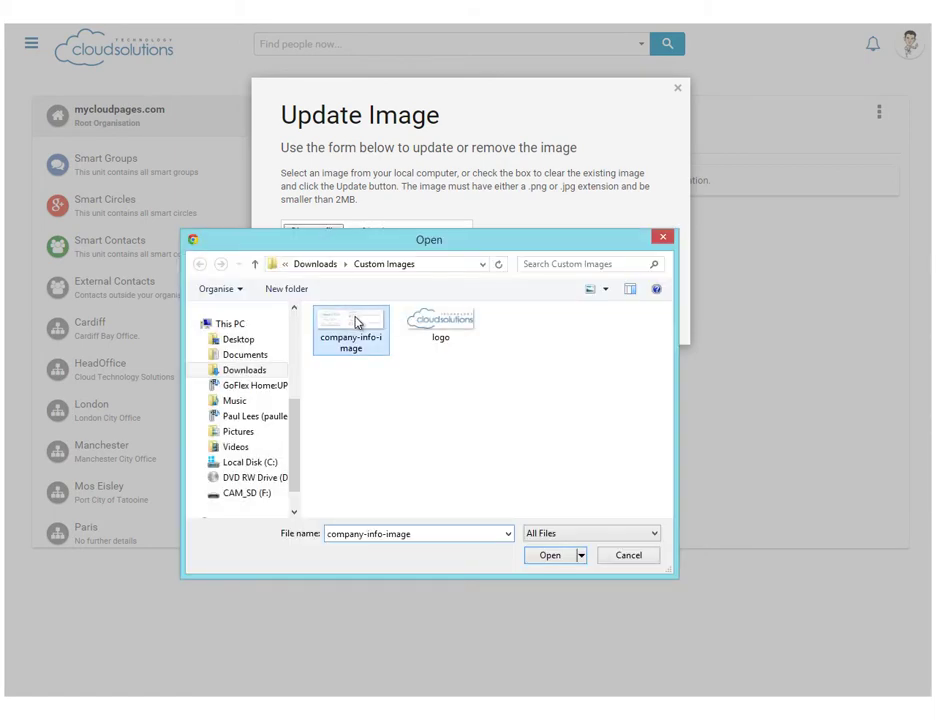
click(550, 555)
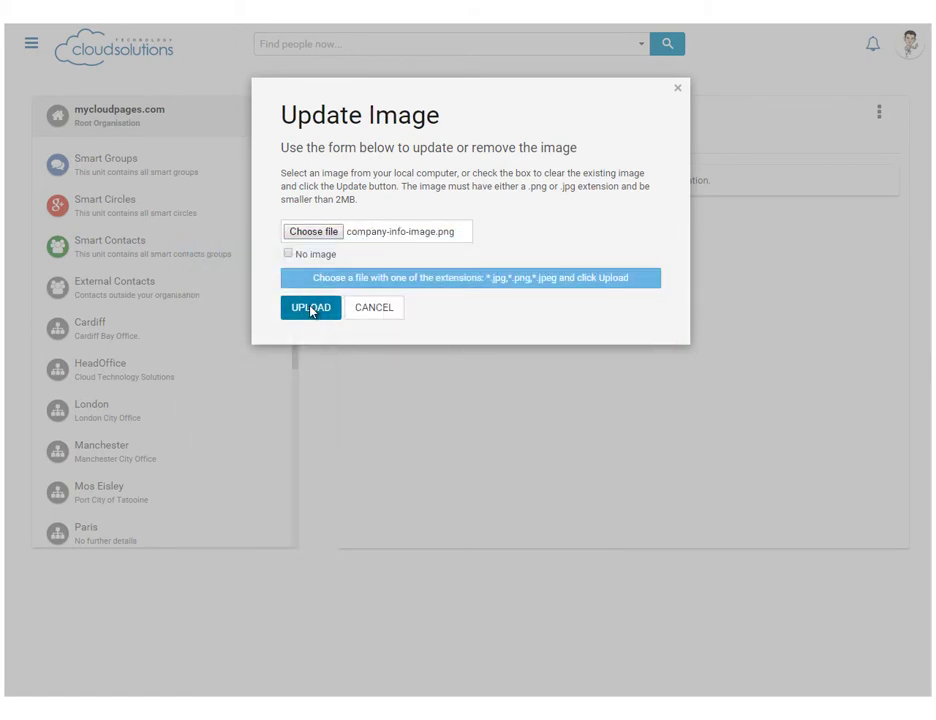
click(311, 309)
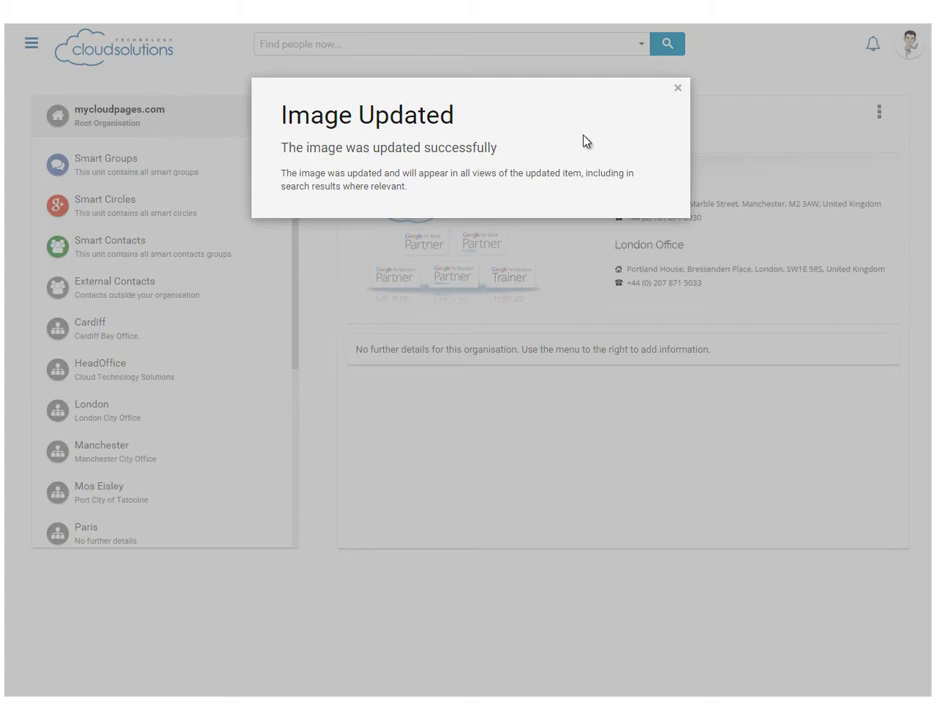
click(677, 92)
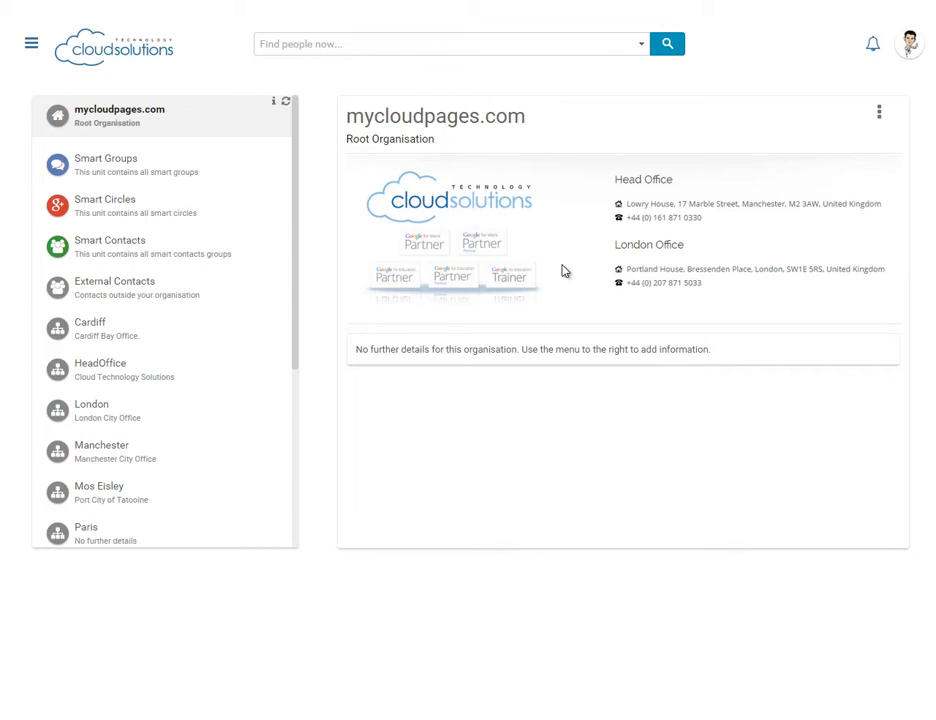
- Edit the organisation, setting display name 'Cloud Technology Solutions' and adding a location entry
click(880, 114)
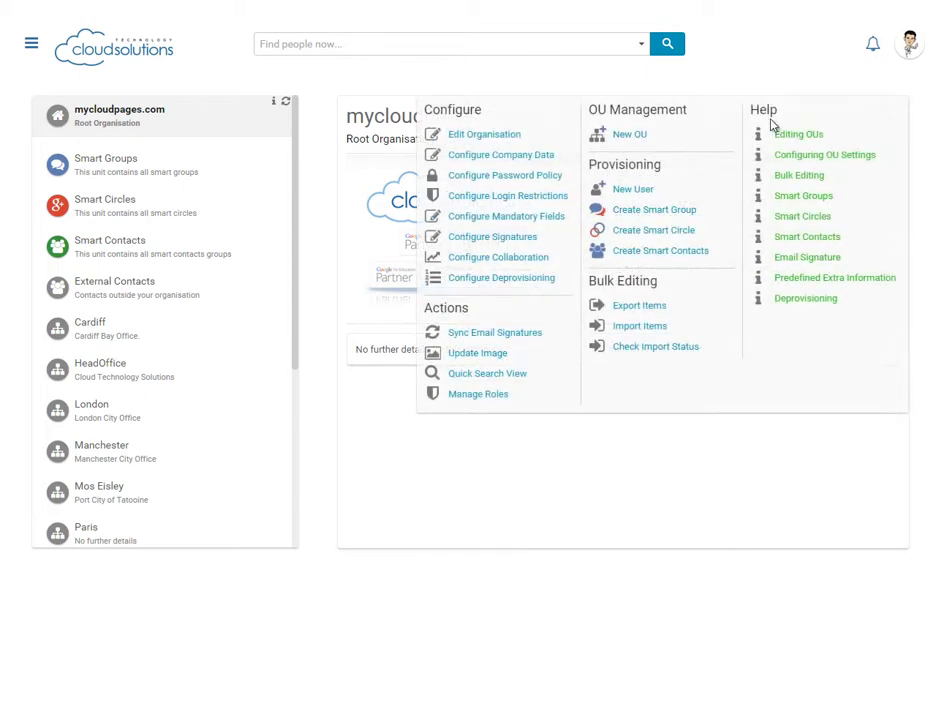
click(481, 136)
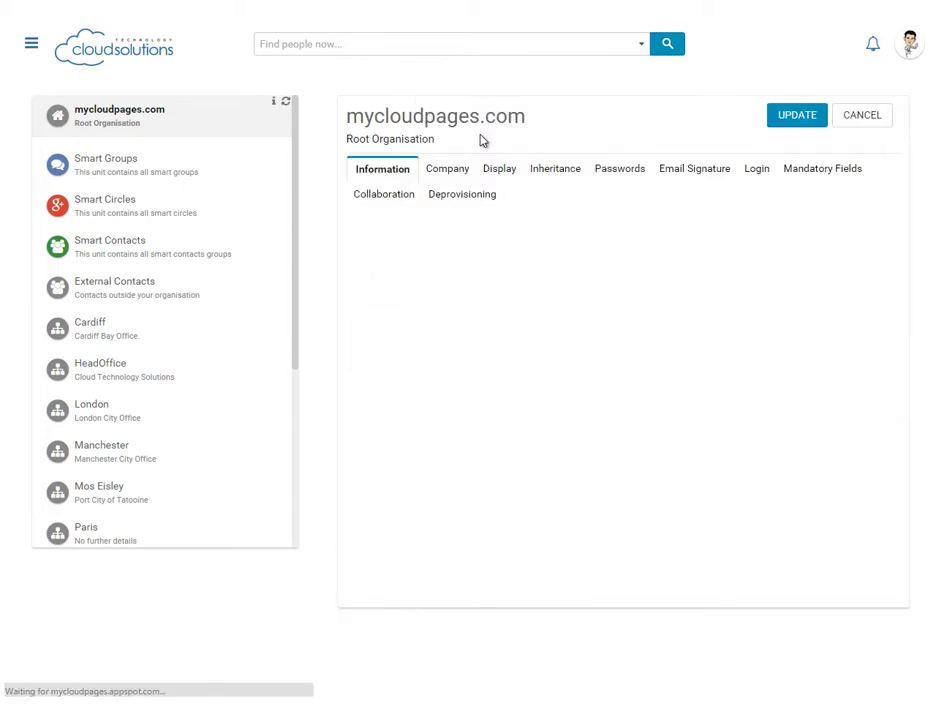
click(507, 255)
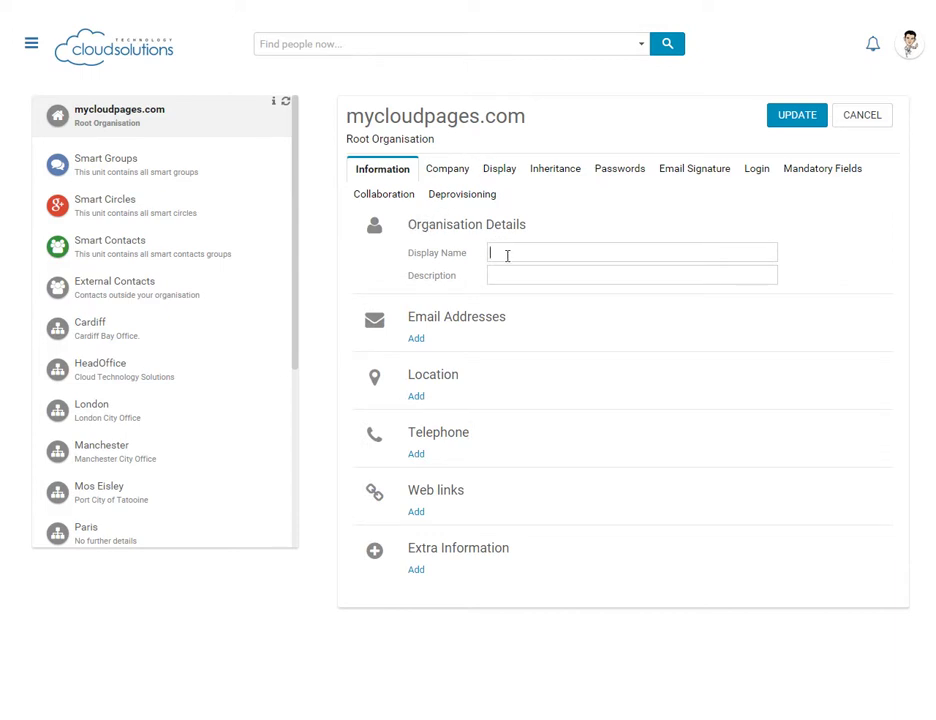
text(Cloud Technology Solu)
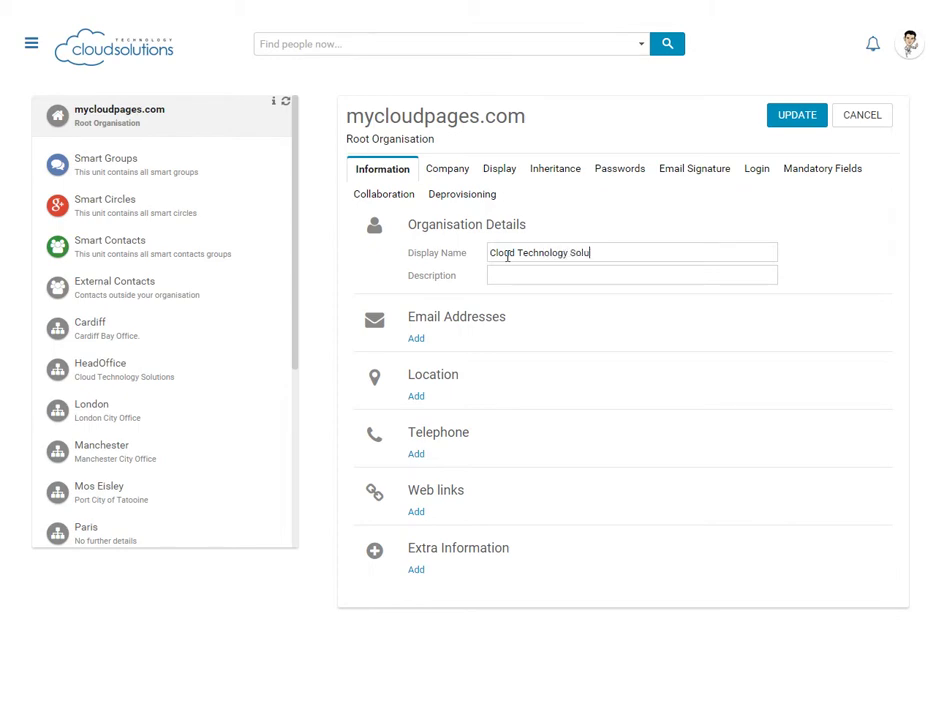
text(tions)
click(418, 398)
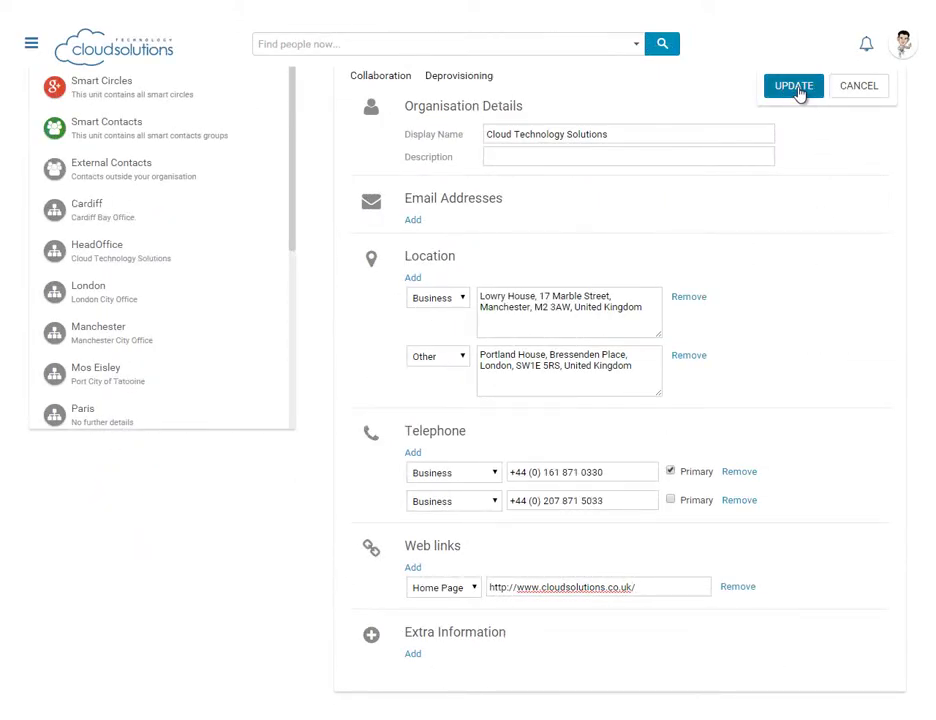
- Save the organisation details and view the enlarged Manchester office map
click(797, 90)
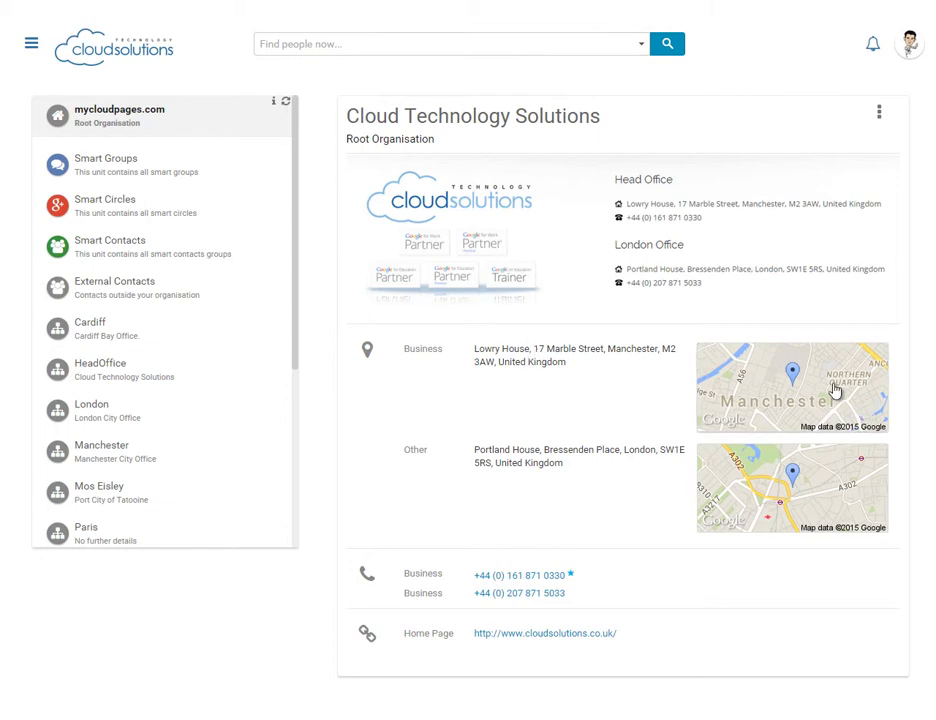
click(795, 388)
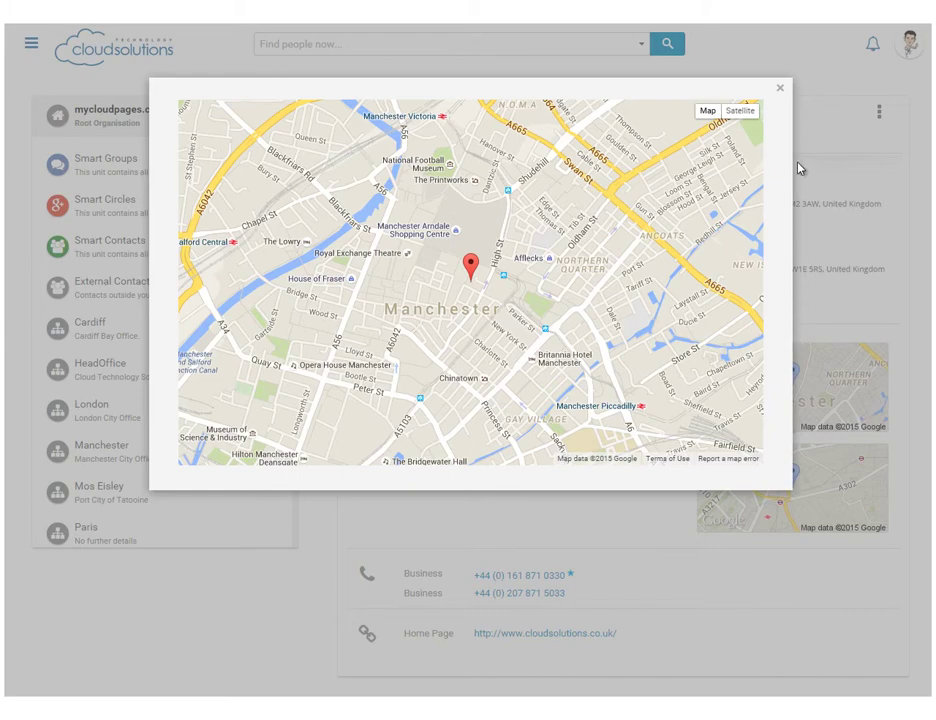
click(779, 92)
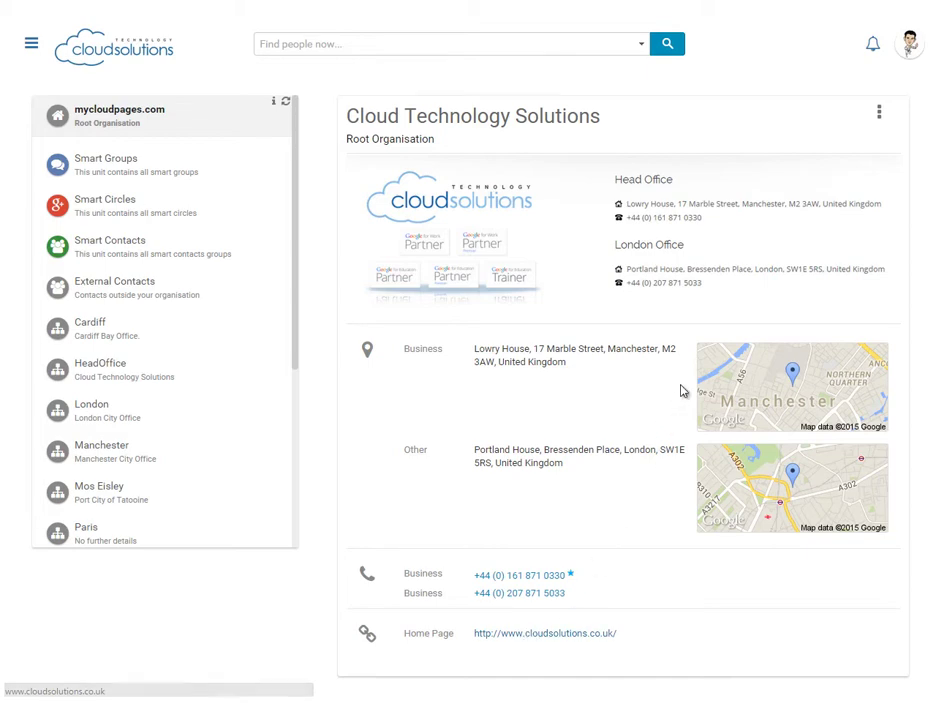
click(880, 113)
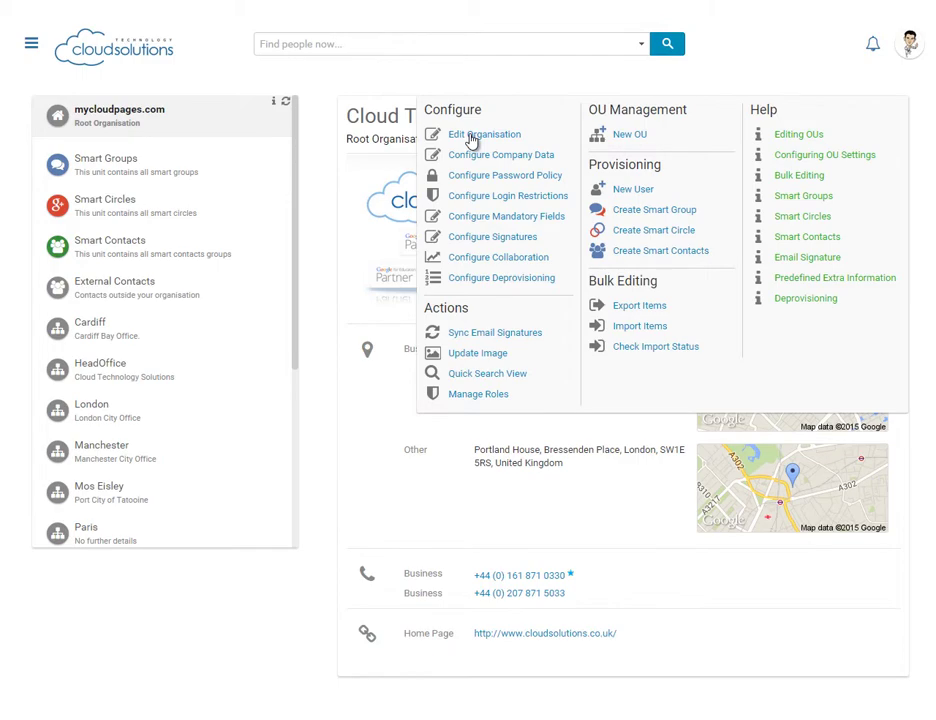
- Review the organisation's Display order and its Company job titles and departments lists without changes
click(471, 140)
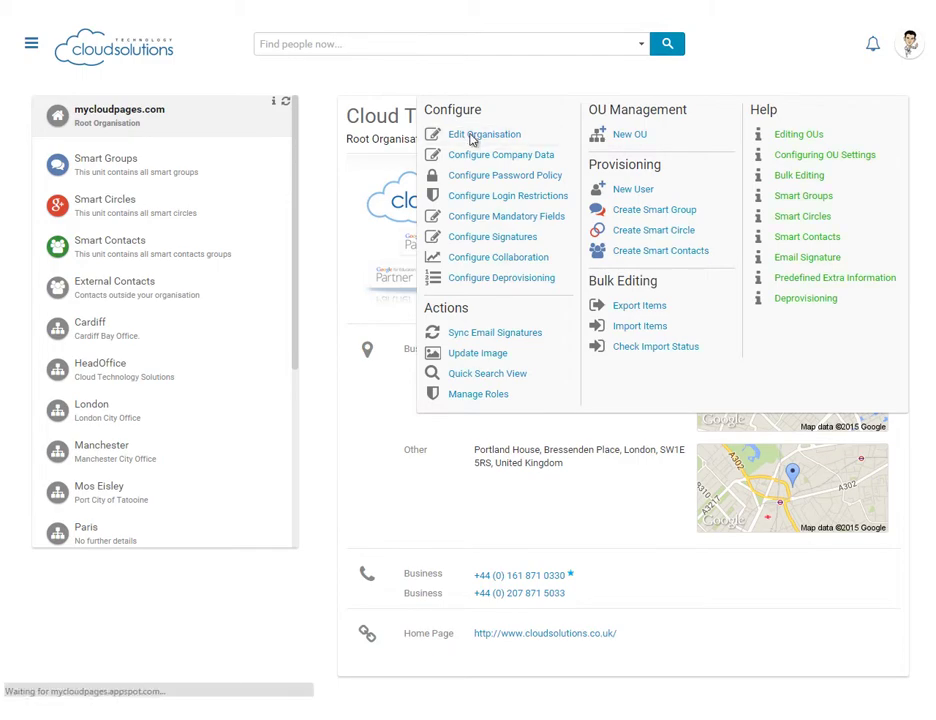
click(497, 172)
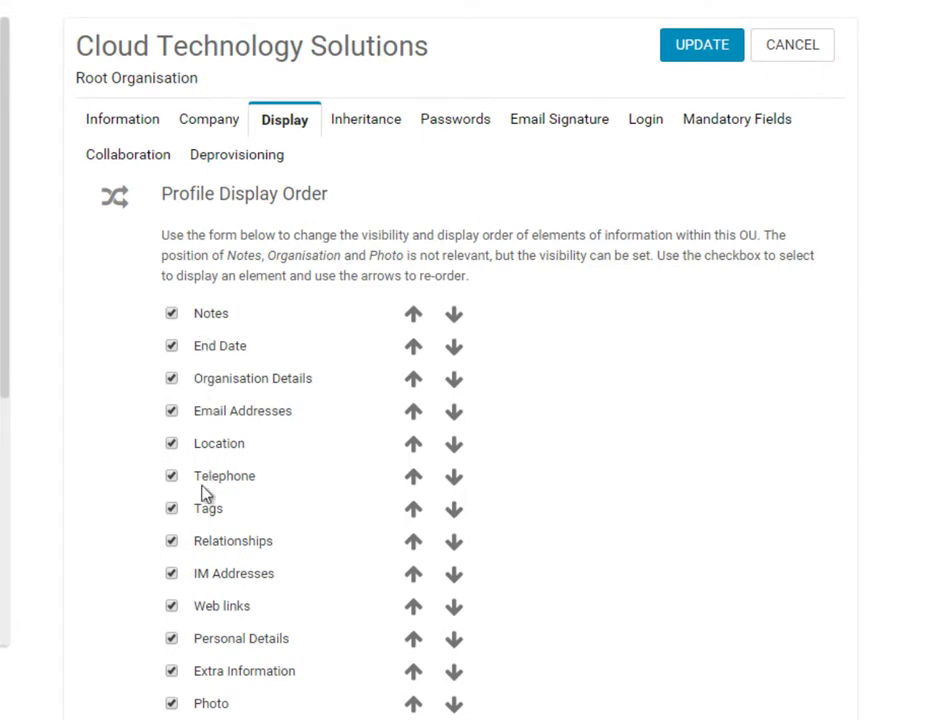
click(205, 125)
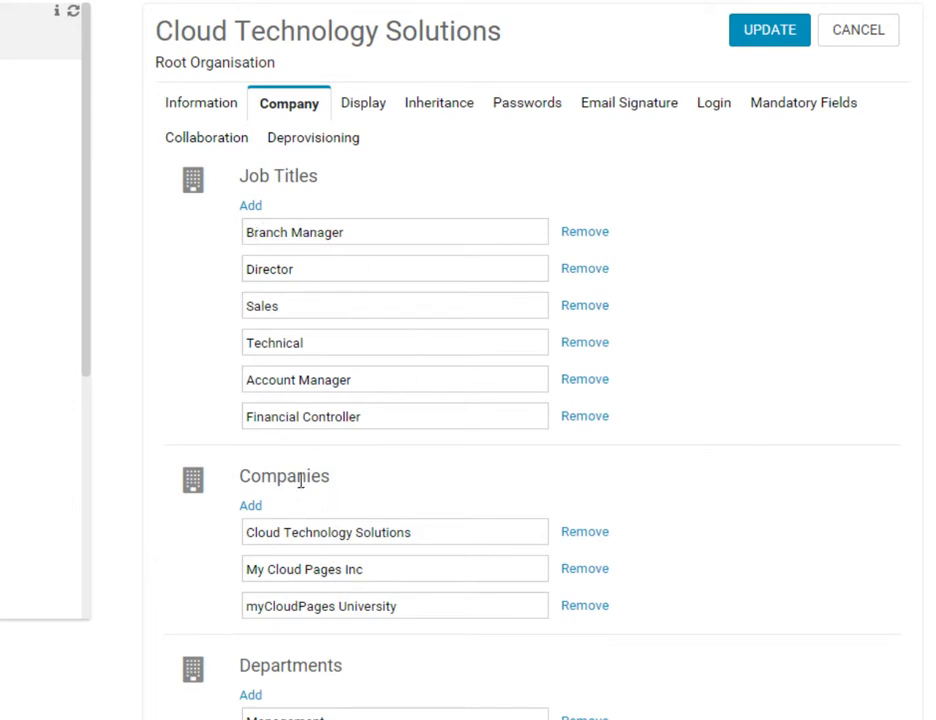
scroll(299, 480, down, 3)
scroll(284, 486, down, 1)
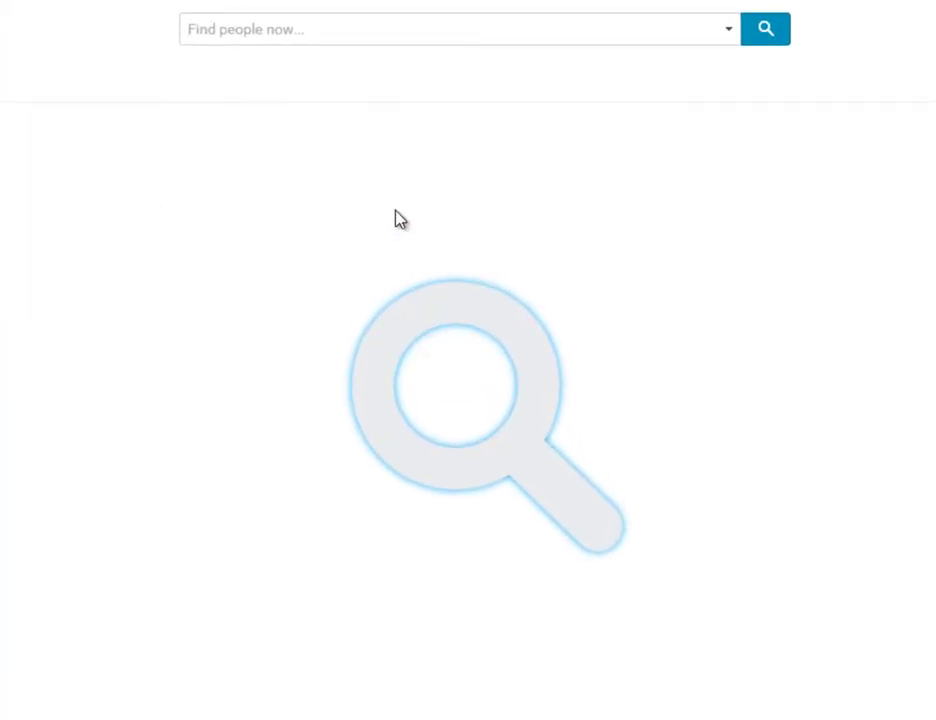
- Go from the people search to Browse to see the Cloud Technology Solutions organisation
click(272, 30)
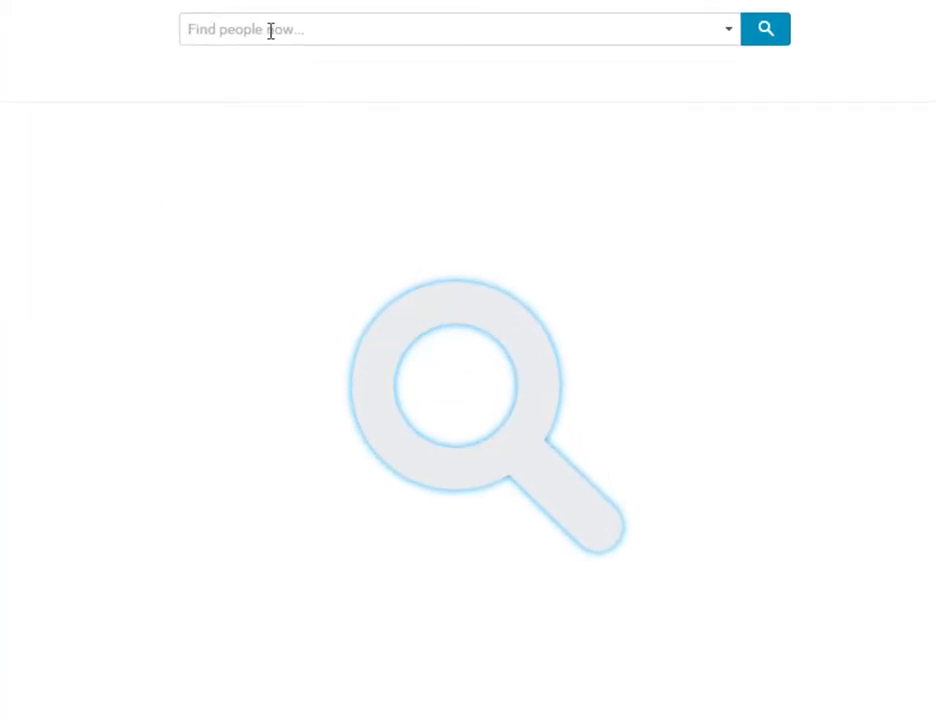
click(28, 44)
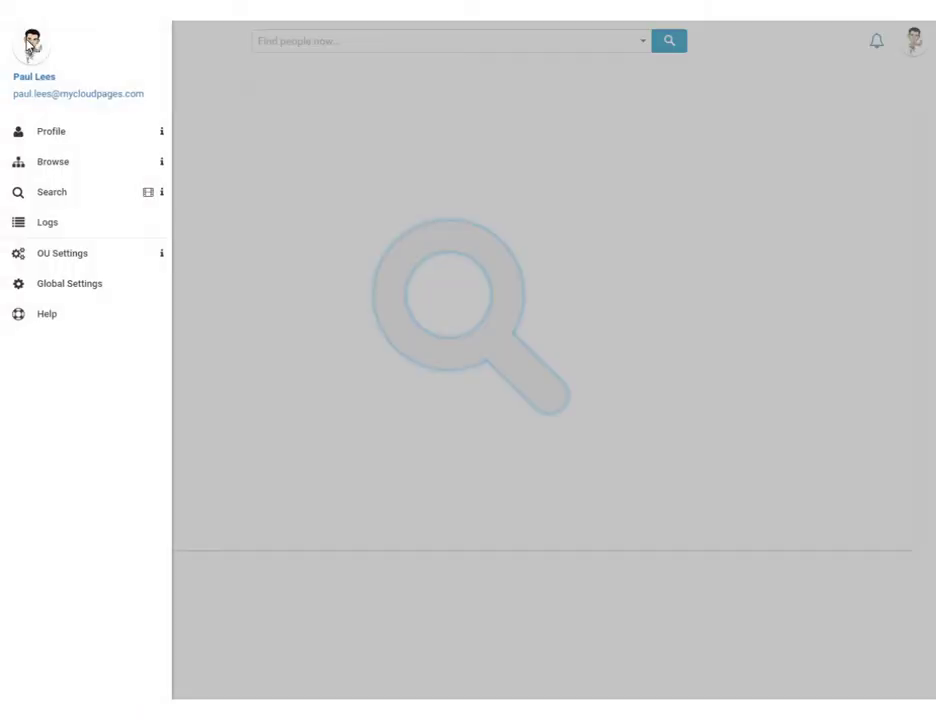
click(52, 170)
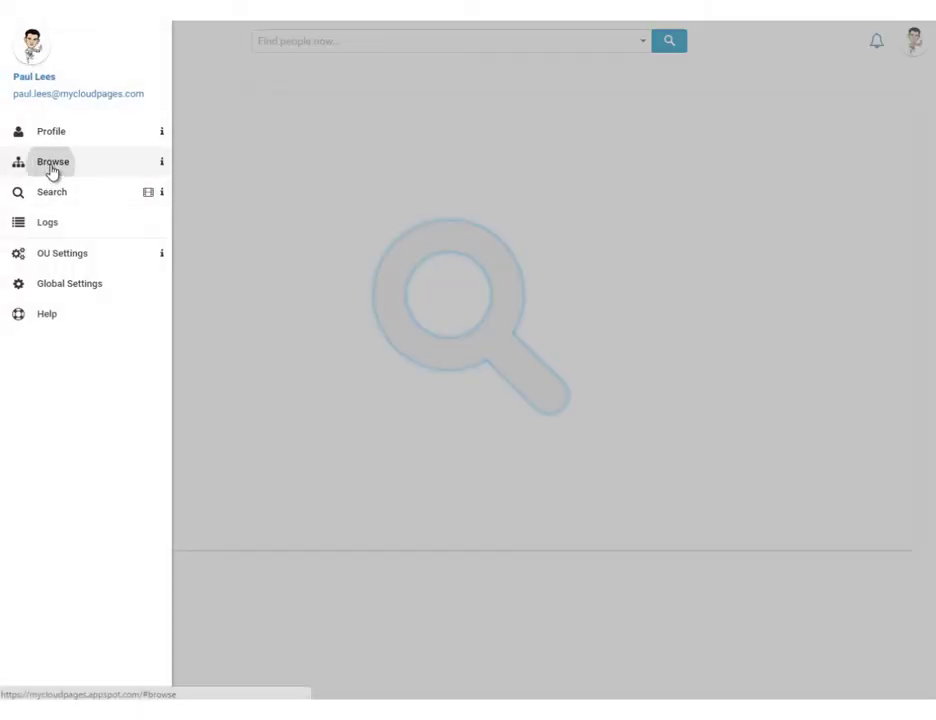